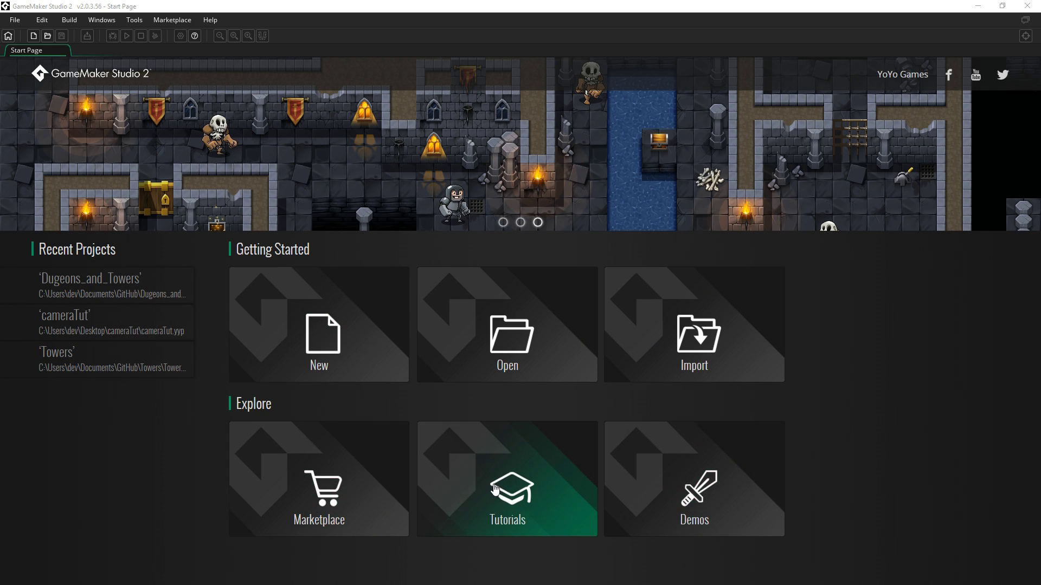
Step: Create a new GameMaker Language project named "Tutorial Project" in the GameMakerStudio2 folder
left_click(515, 492)
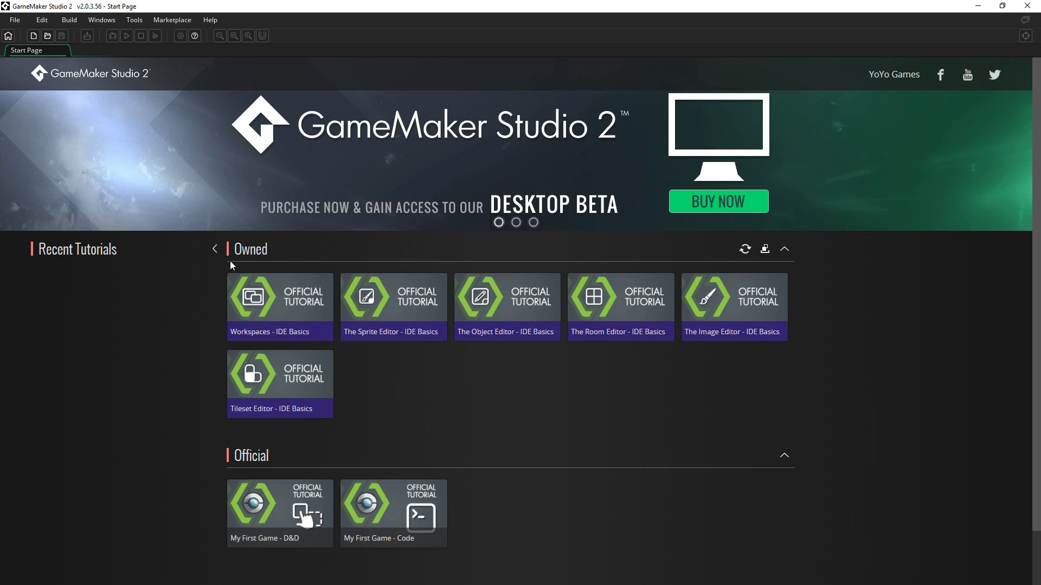
left_click(215, 250)
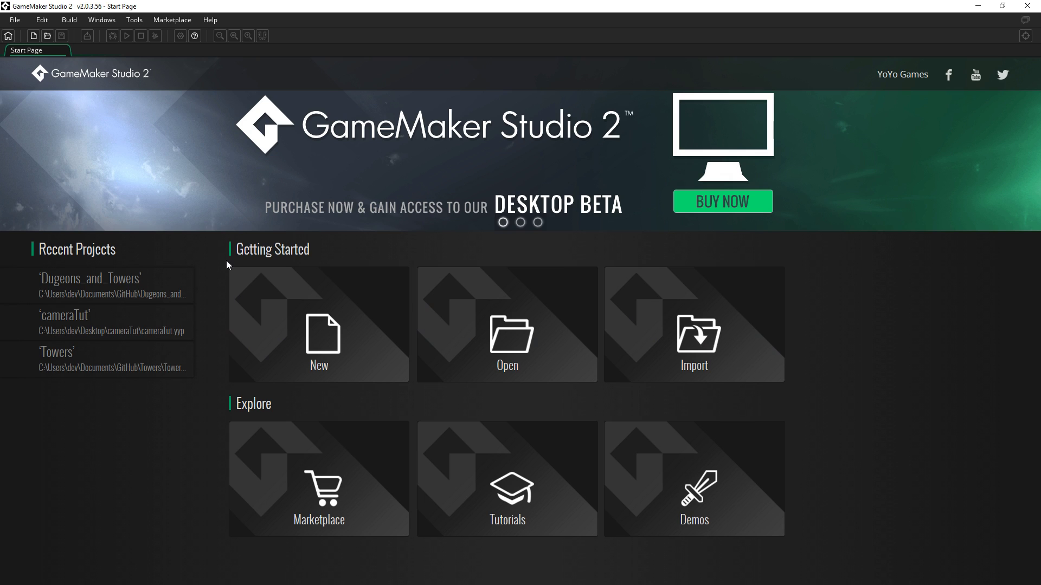
left_click(319, 349)
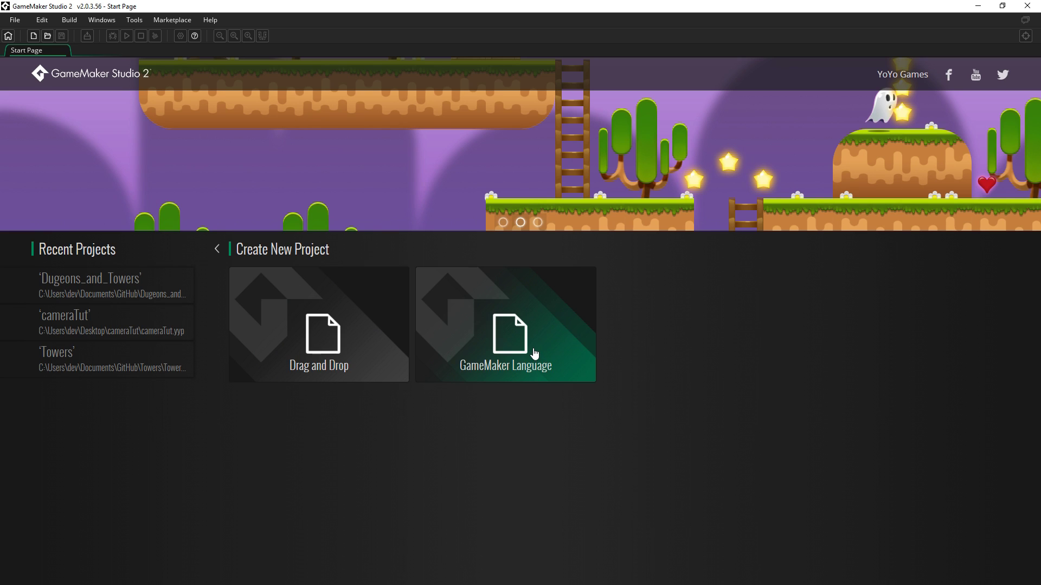
left_click(543, 354)
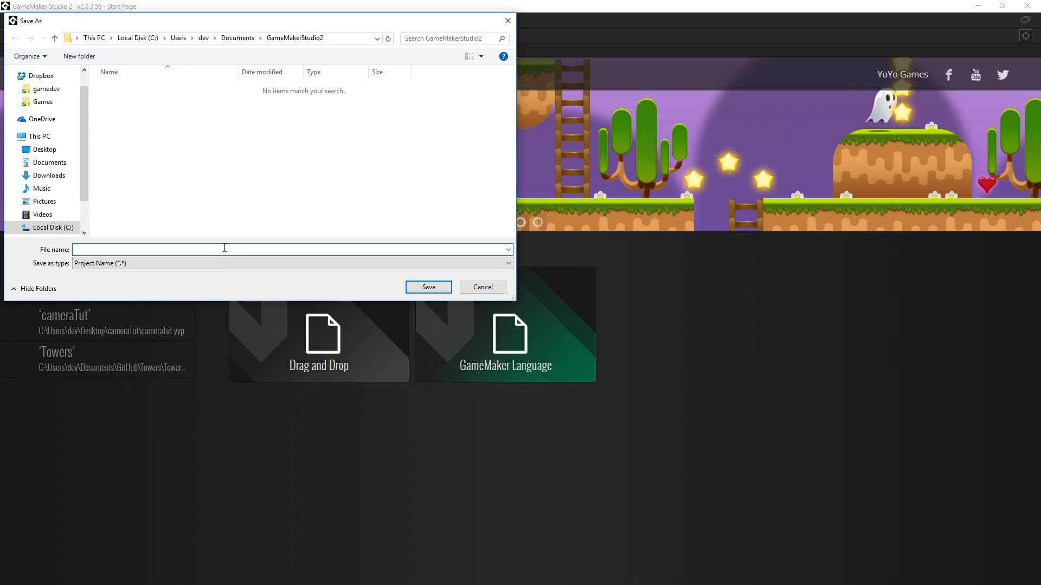
type("Tutorial Project")
left_click(408, 287)
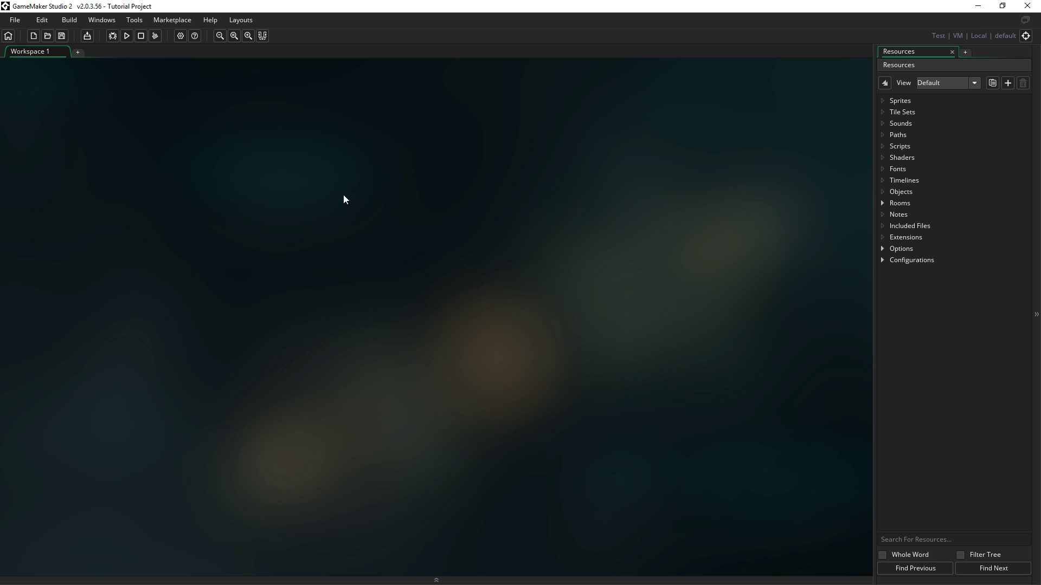
left_click(78, 53)
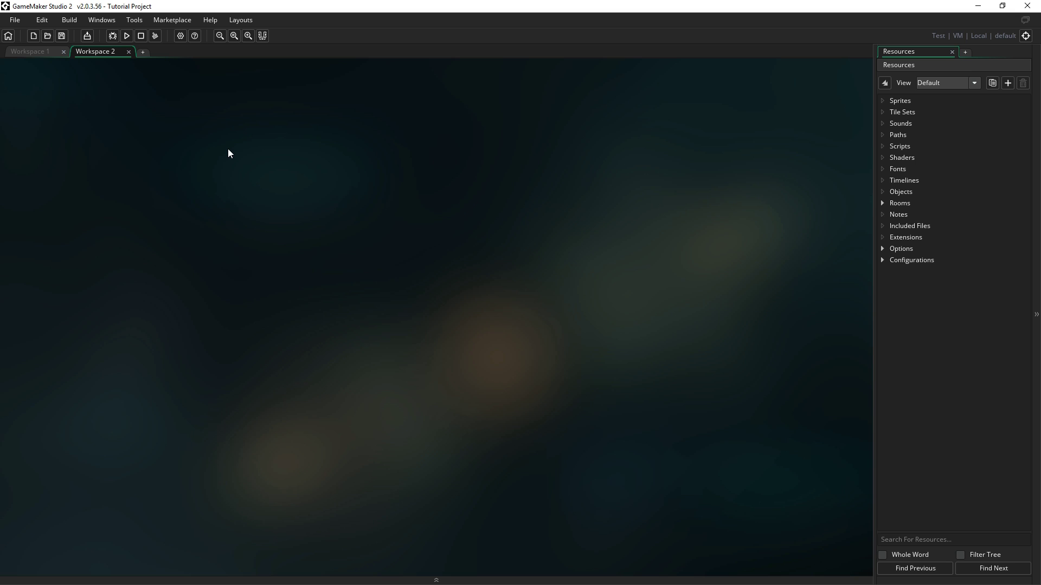
left_click(128, 51)
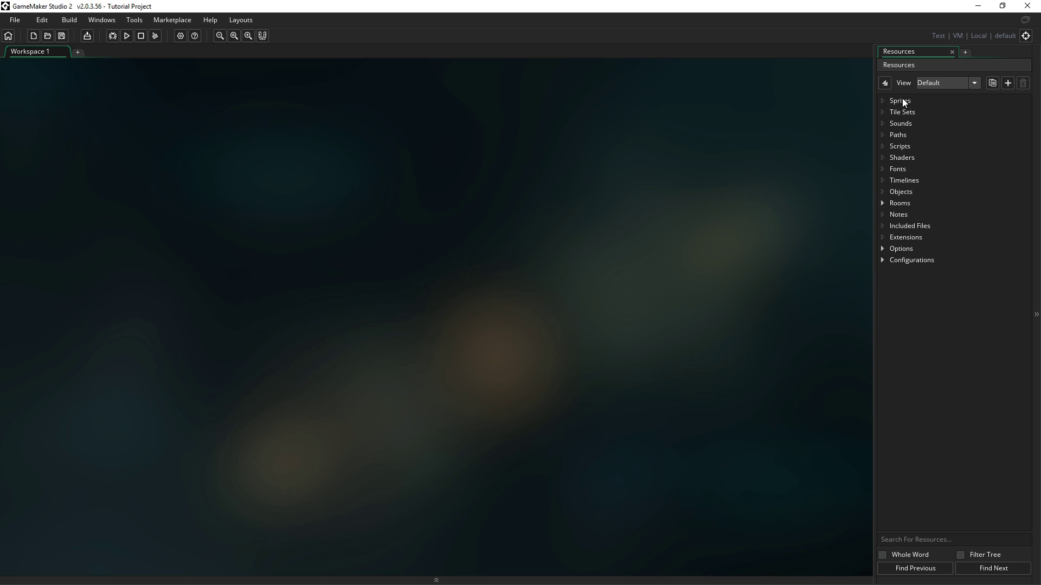
left_click(897, 192)
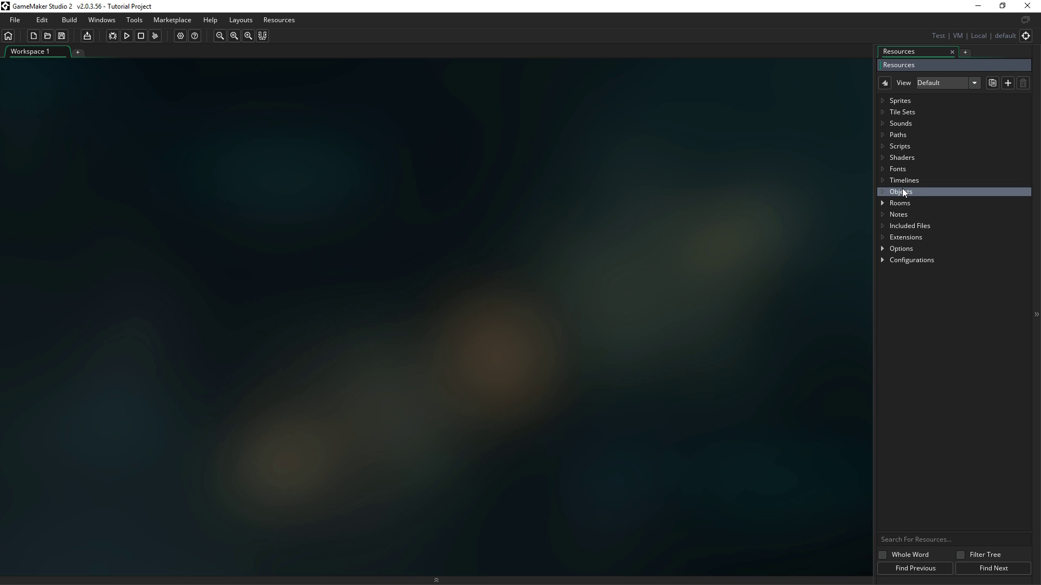
left_click(900, 204)
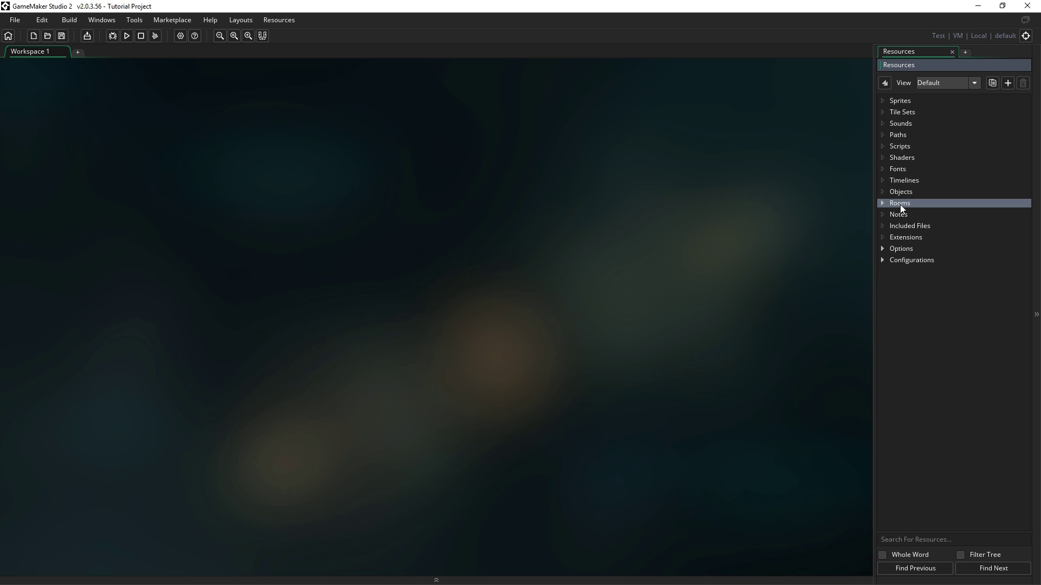
Step: Create a new sprite in the Sprites resource group and reposition its editor window in the workspace
left_click(896, 101)
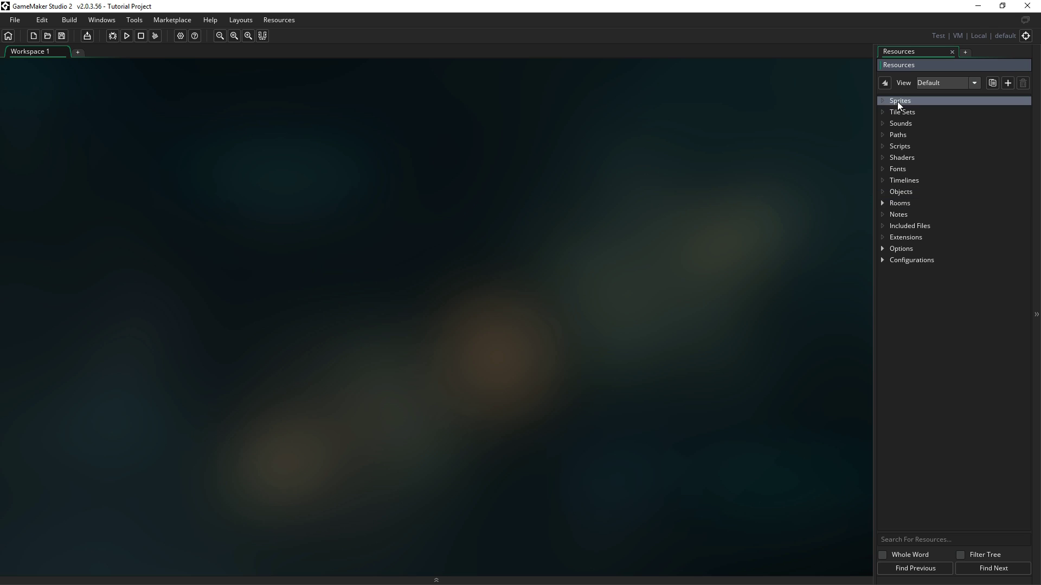
right_click(896, 100)
left_click(911, 106)
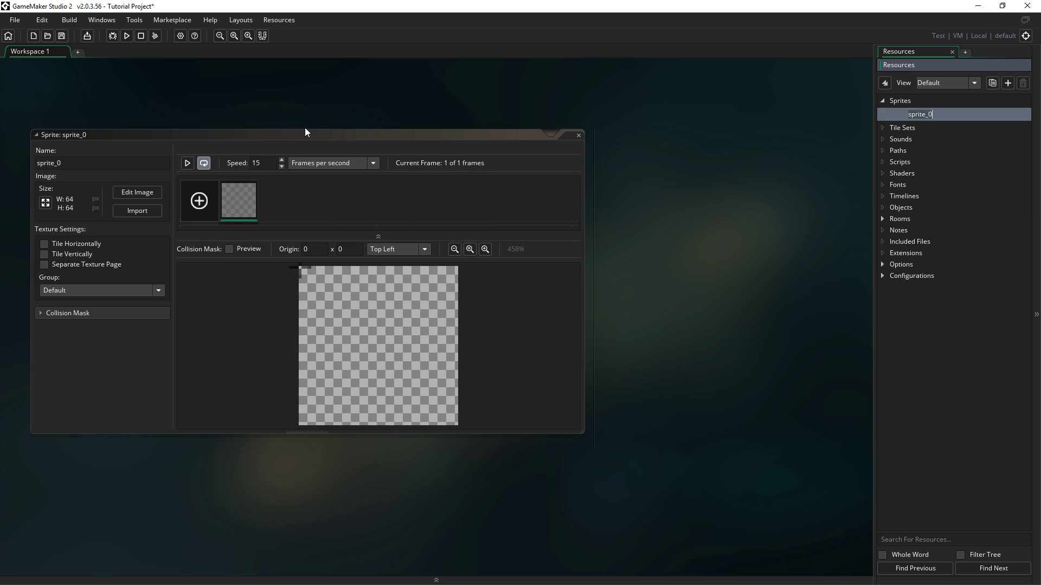
left_click_drag(283, 134, 354, 121)
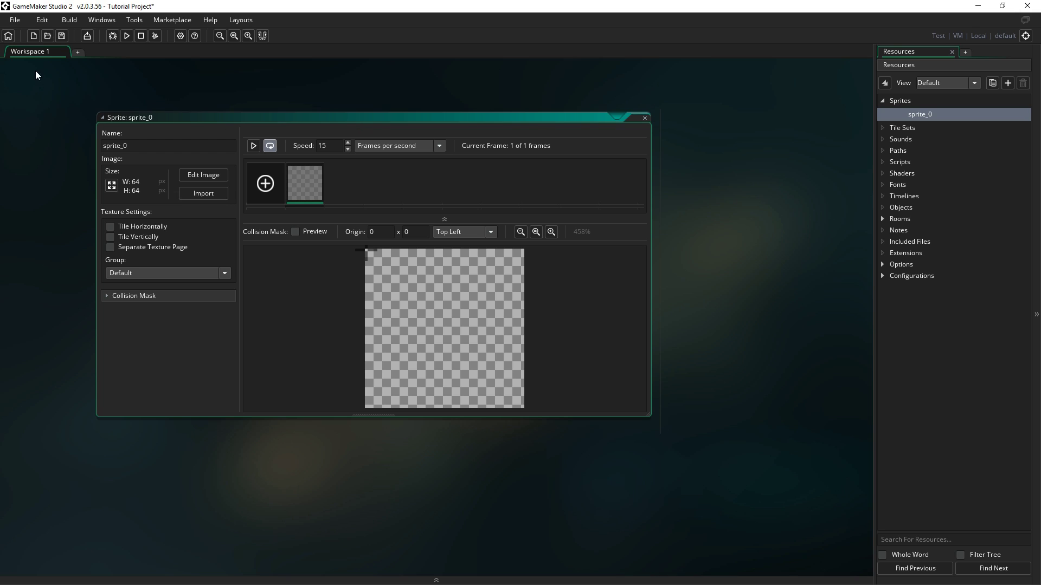
Step: Add a second workspace, return to Workspace 1 and shift the sprite editor window slightly
left_click(79, 51)
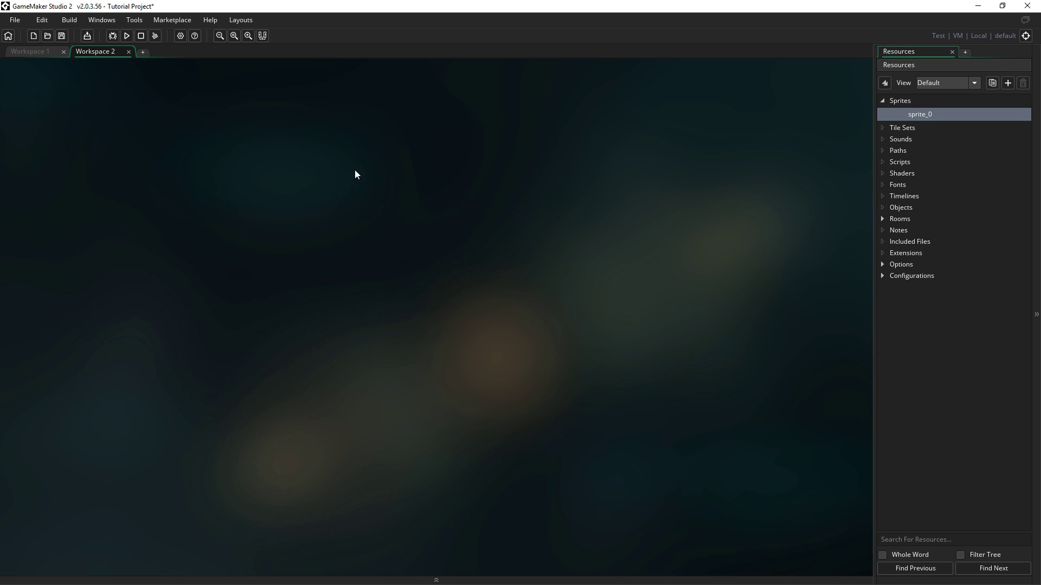
left_click(25, 47)
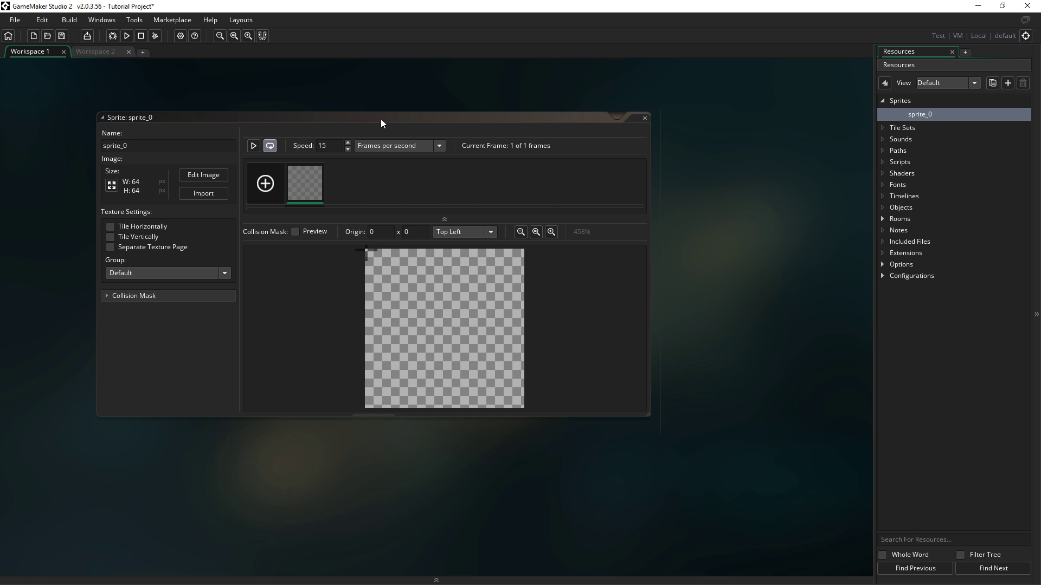
mouse_move(363, 116)
left_mouse_down()
mouse_move(610, 130)
mouse_move(352, 111)
left_mouse_up()
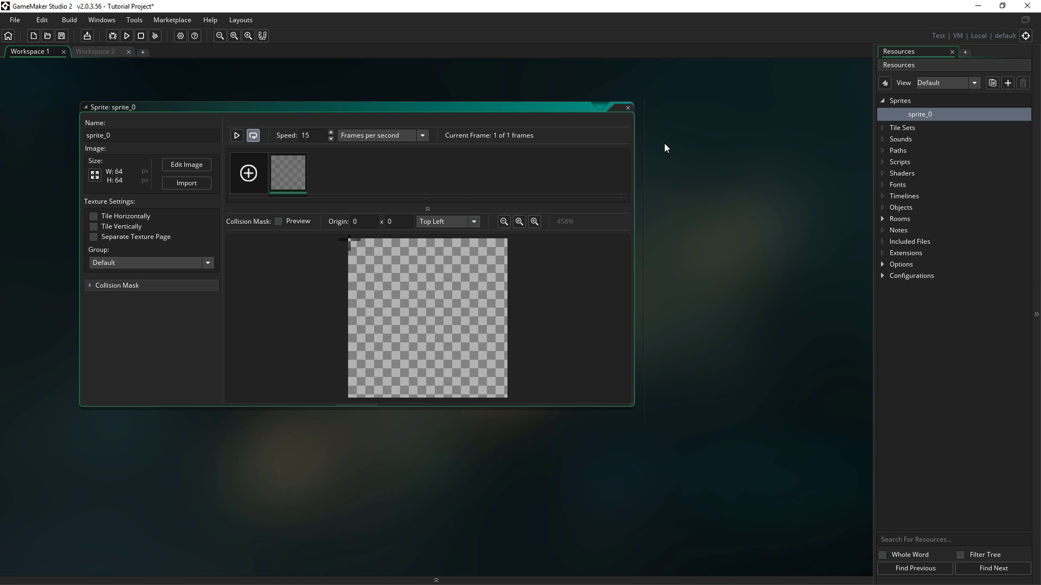
scroll(665, 143, "down", 5, "ctrl")
scroll(663, 148, "up", 3, "ctrl")
scroll(665, 149, "up", 2, "ctrl")
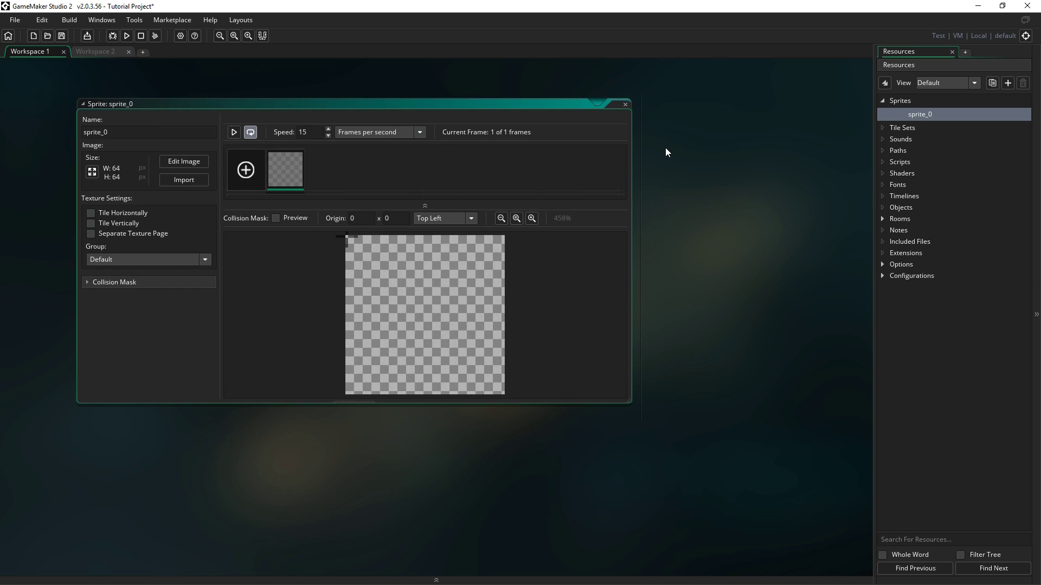
scroll(666, 149, "down", 3, "ctrl")
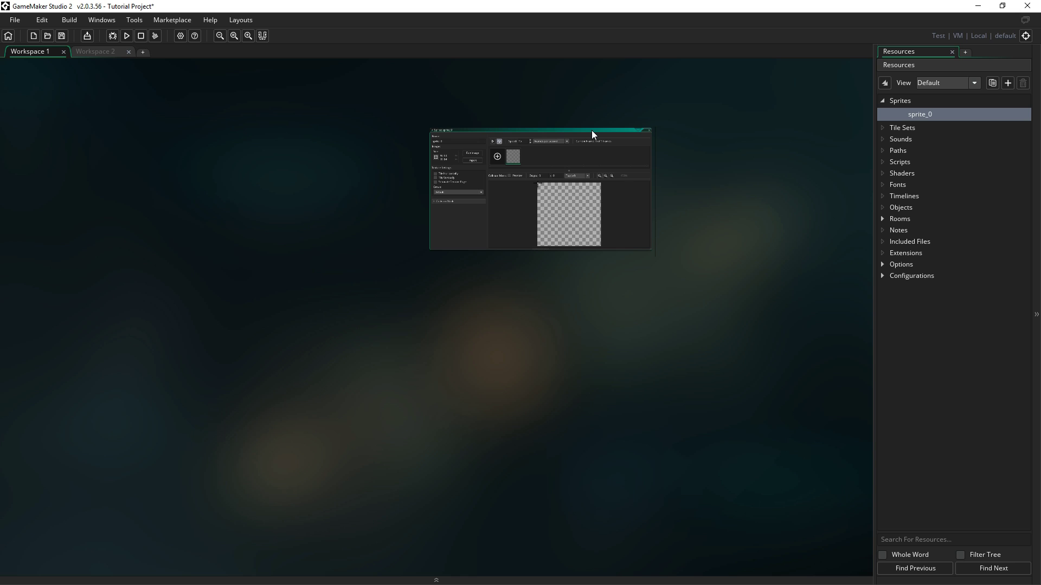
scroll(591, 134, "up", 2, "ctrl")
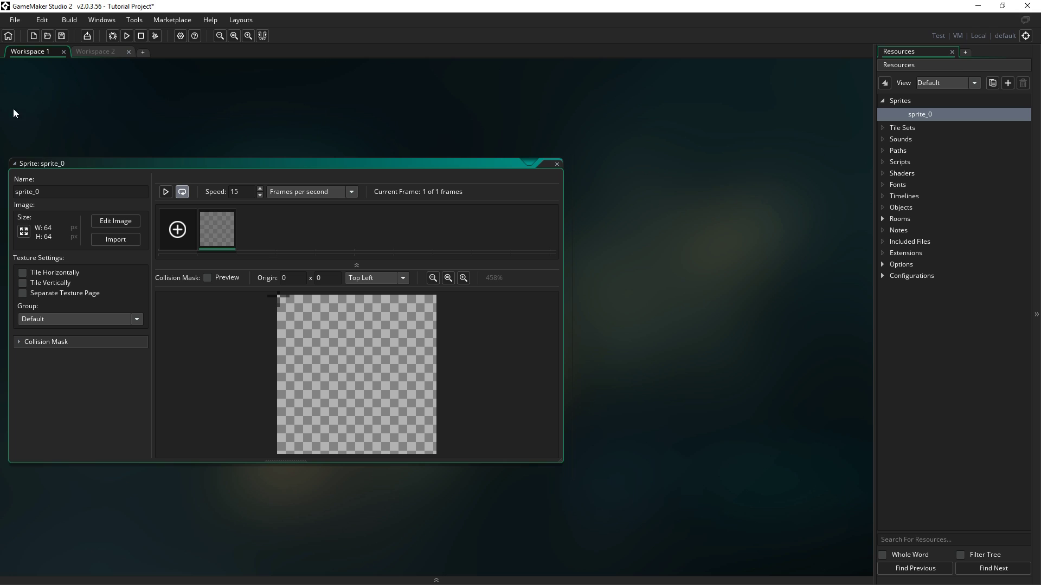
left_click(343, 101)
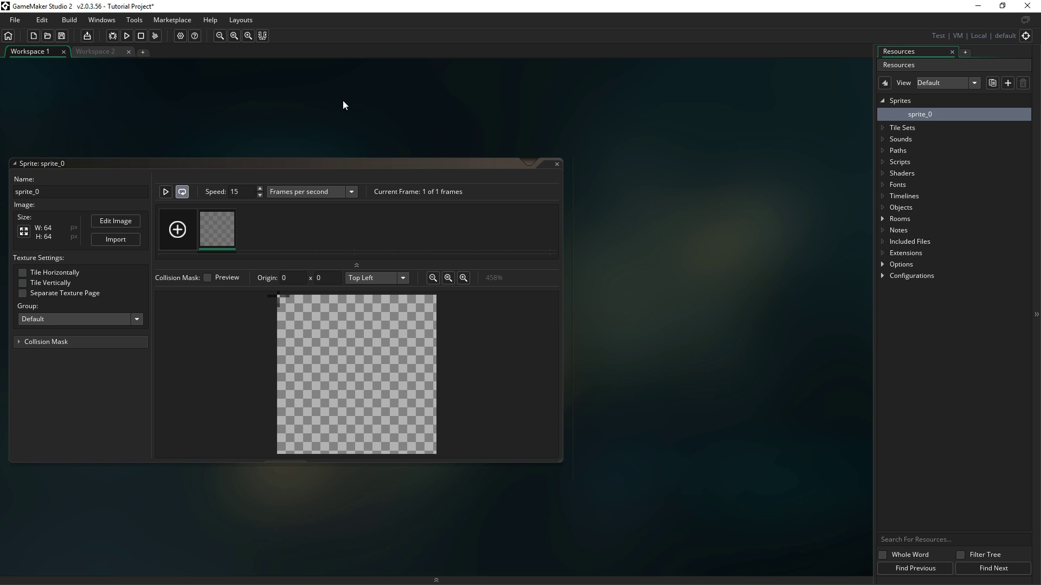
middle_click_drag(343, 105, 451, 133)
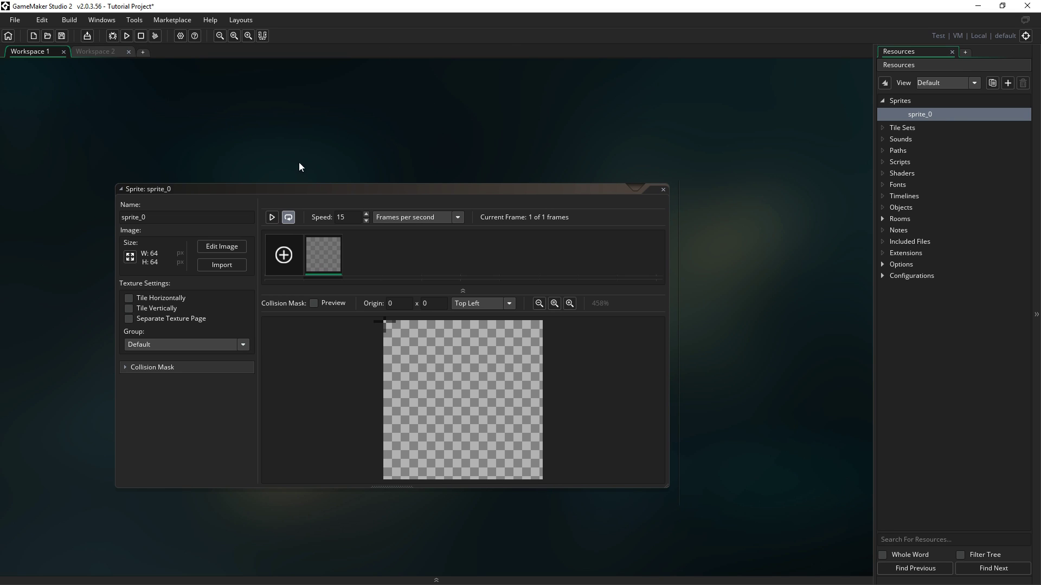
Step: Rename the sprite as spr_player and open its image for editing
left_click(167, 191)
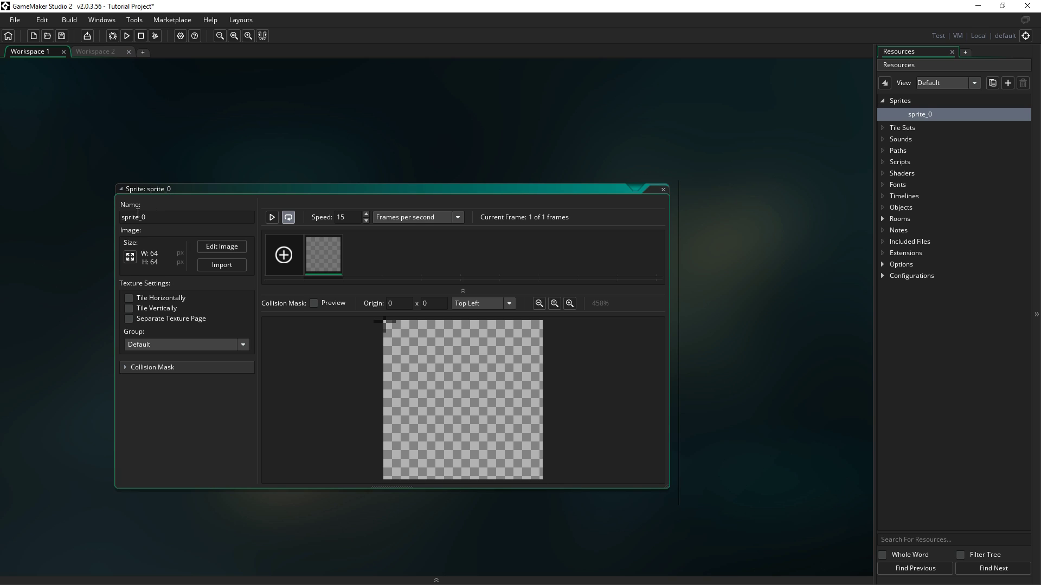
type("spr_player")
left_click_drag(134, 217, 120, 218)
left_click(213, 245)
left_click(230, 247)
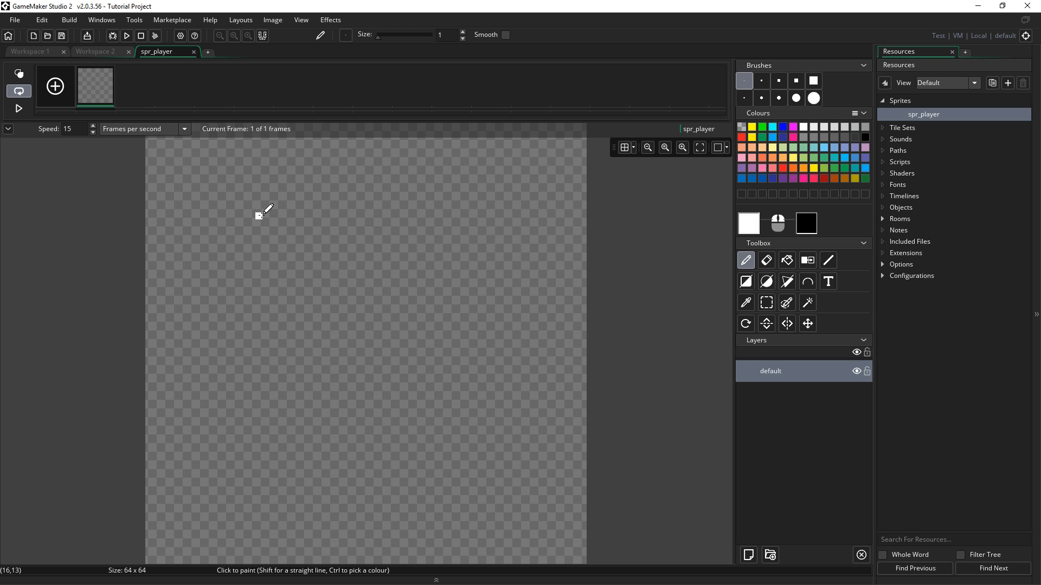
scroll(486, 249, "down", 1)
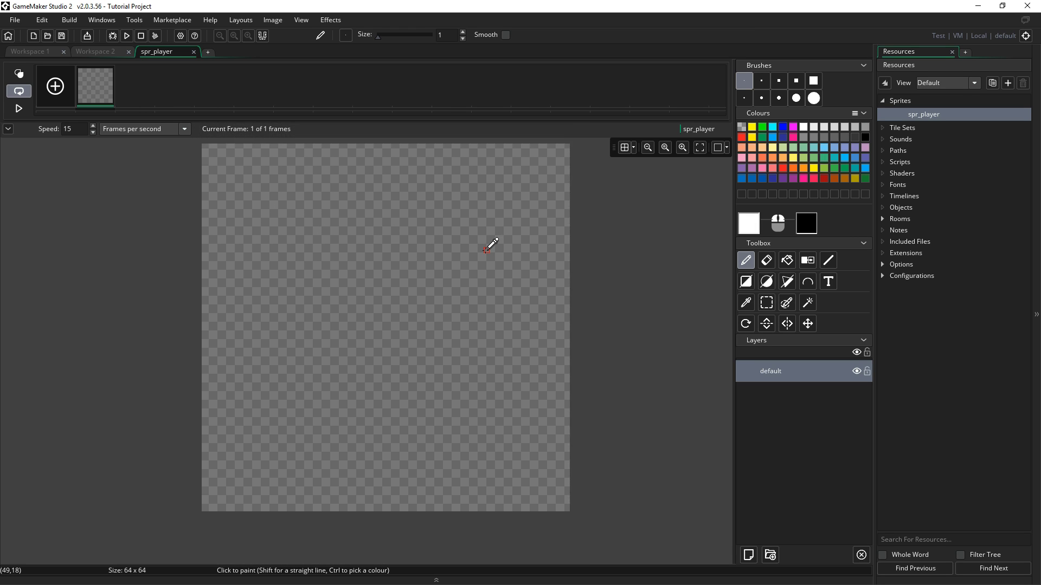
scroll(486, 249, "down", 3)
scroll(486, 249, "up", 2)
scroll(486, 249, "up", 1)
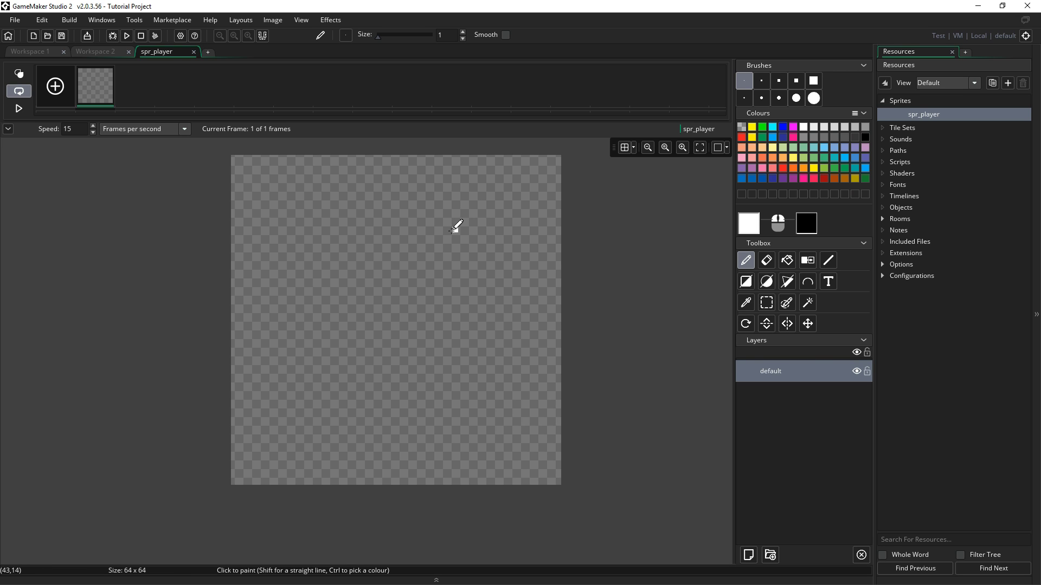
left_click(388, 235)
mouse_move(389, 235)
middle_mouse_down()
mouse_move(478, 245)
mouse_move(530, 297)
mouse_move(292, 237)
mouse_move(488, 314)
mouse_move(310, 255)
mouse_move(385, 236)
middle_mouse_up()
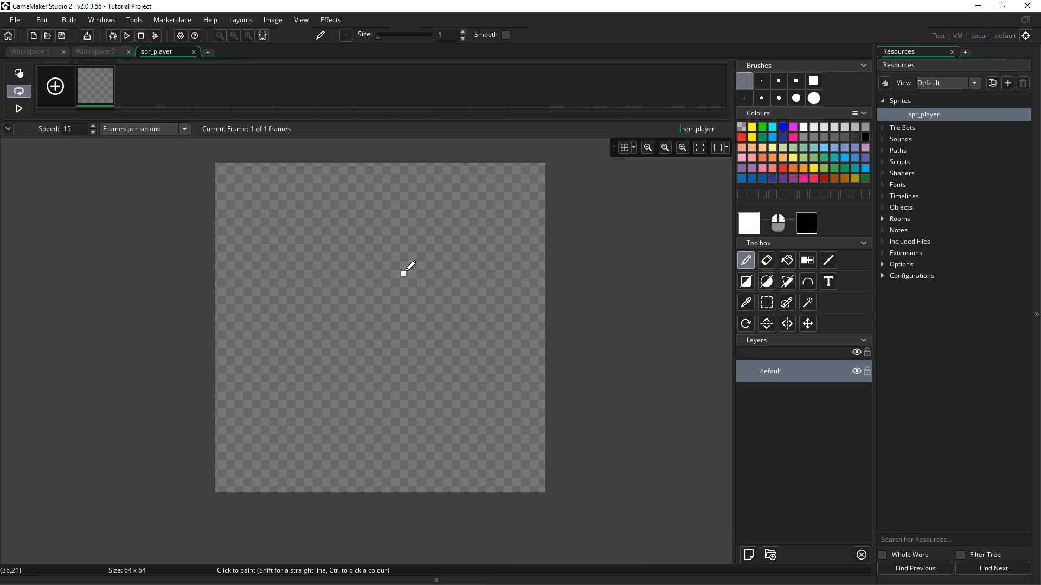
scroll(403, 271, "up", 12)
scroll(403, 273, "down", 10)
scroll(406, 296, "up", 2, "ctrl")
scroll(407, 296, "up", 2, "ctrl")
left_click(348, 288)
mouse_move(367, 290)
middle_mouse_down()
mouse_move(511, 300)
mouse_move(432, 232)
middle_mouse_up()
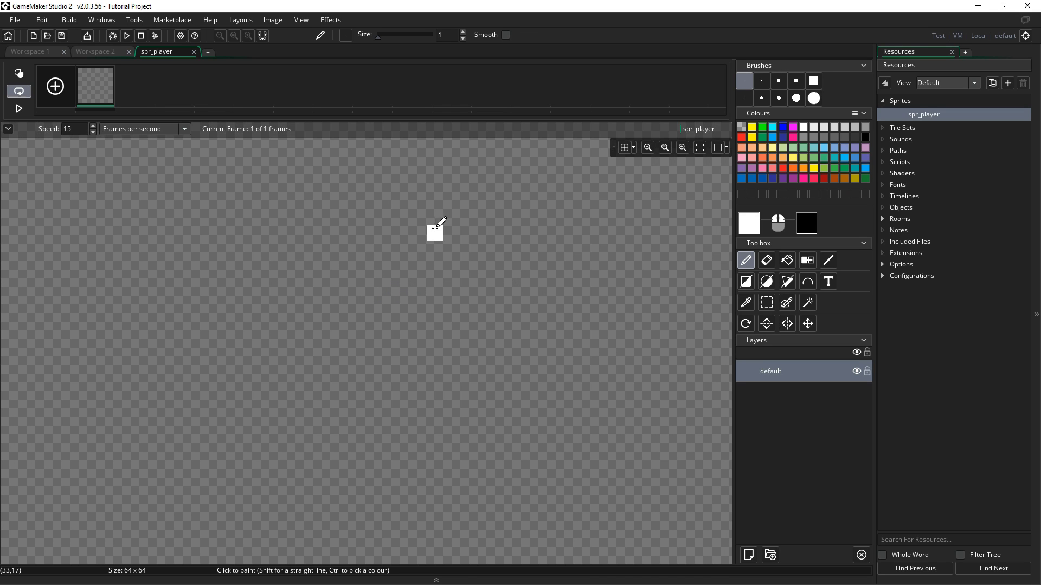
scroll(464, 255, "down", 4, "ctrl")
scroll(507, 214, "up", 2, "ctrl")
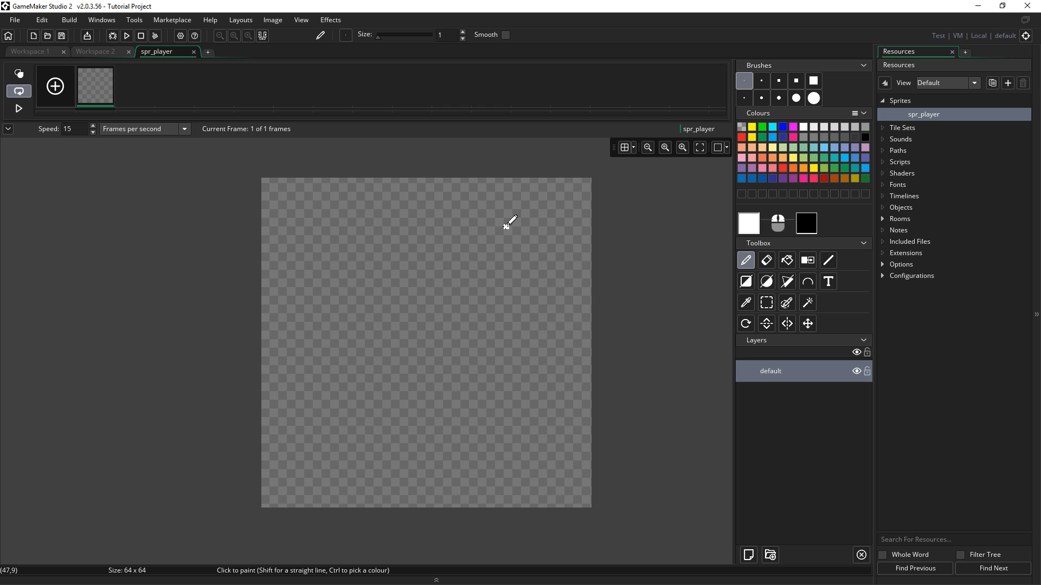
Step: Choose the round brush of size 15 and set the primary drawing colour to red
left_click(778, 82)
left_click(542, 247)
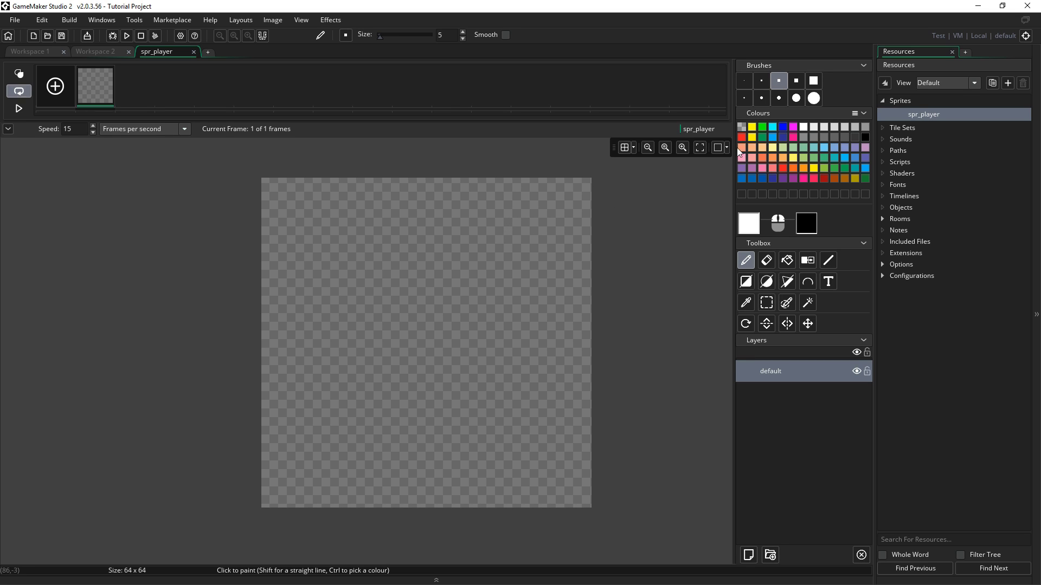
left_click(794, 98)
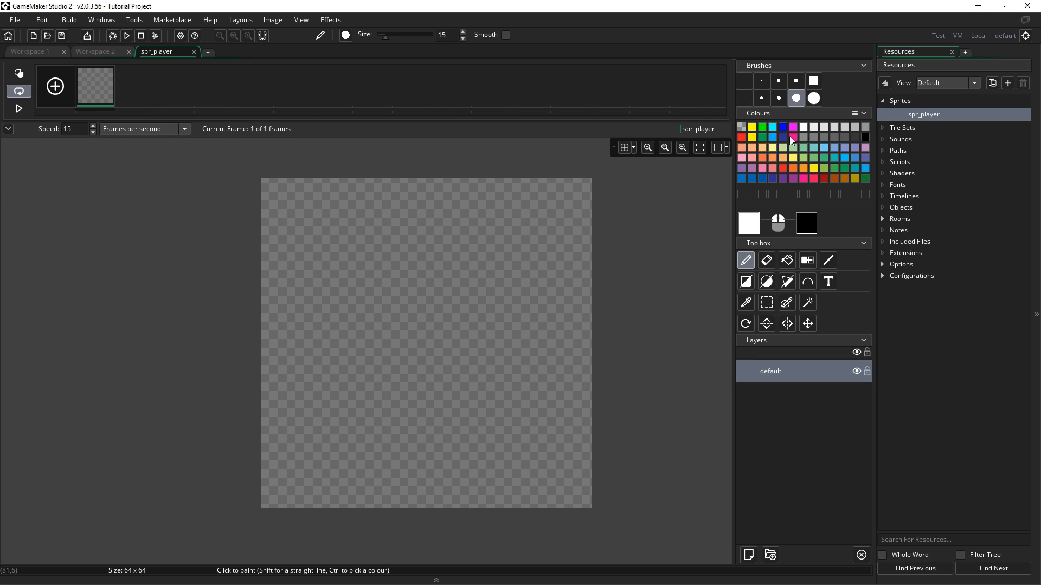
left_click(742, 137)
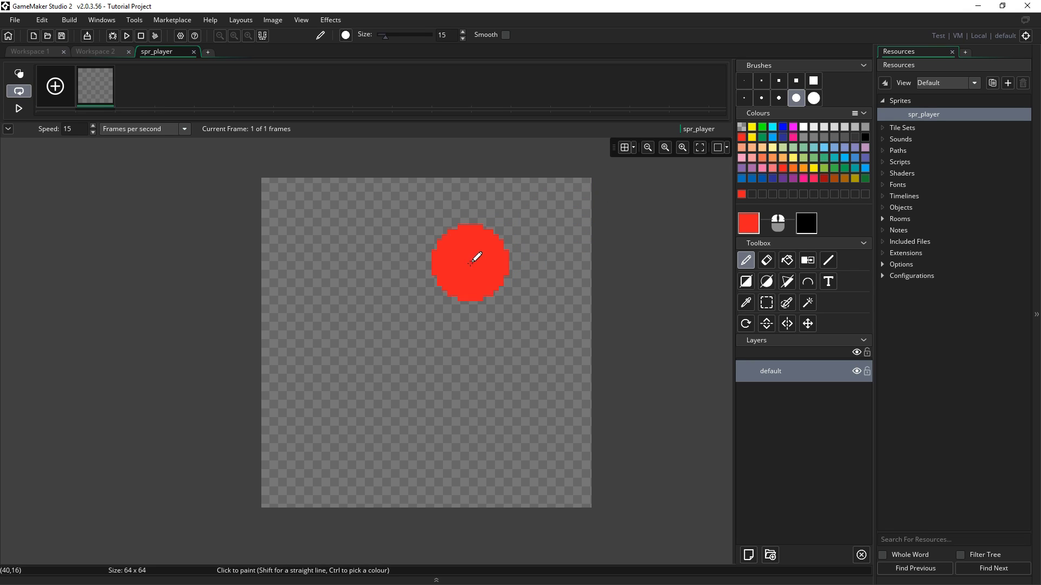
Step: Paint a thick red pencil stroke in the upper part of the canvas and erase it completely
left_click(766, 262)
left_click(747, 261)
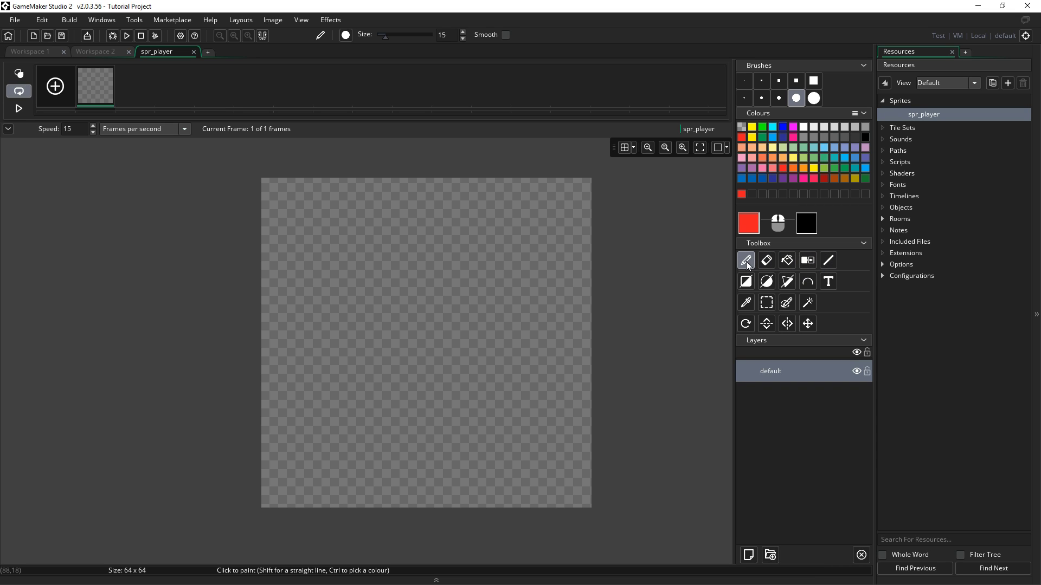
left_click(579, 249)
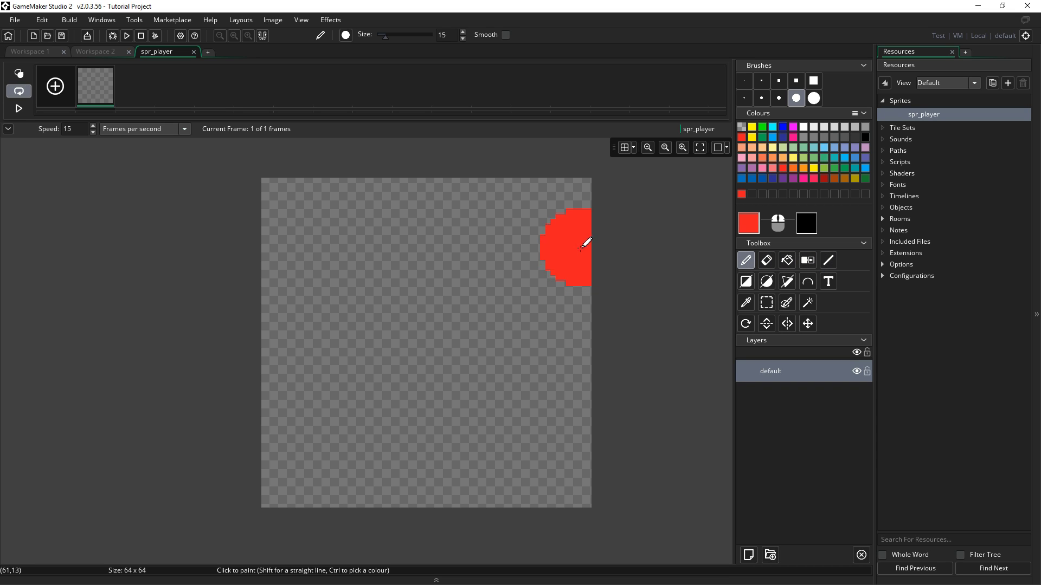
left_click_drag(466, 247, 444, 301)
left_click(766, 260)
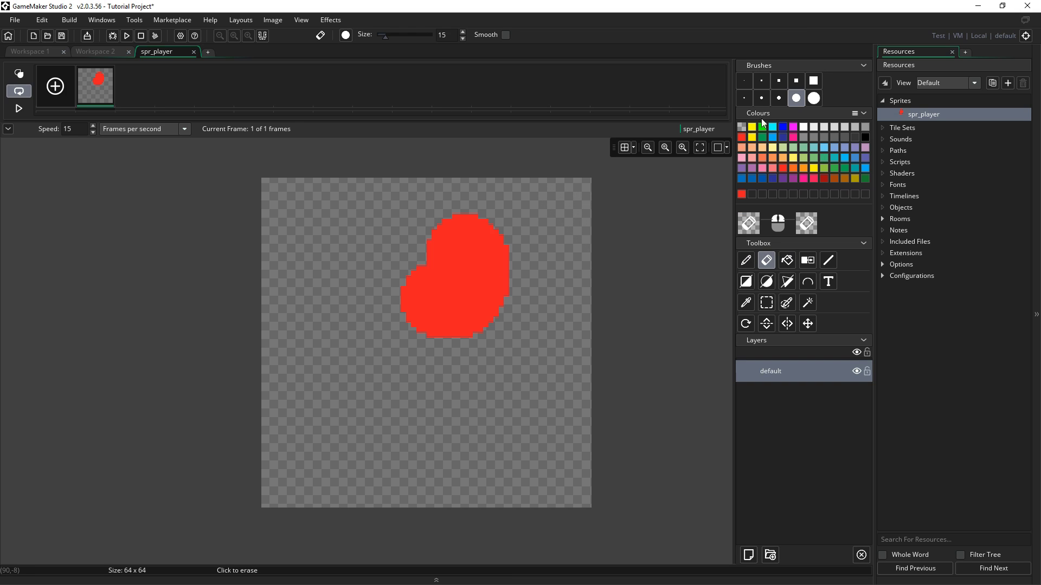
mouse_move(544, 234)
left_mouse_down()
mouse_move(484, 236)
mouse_move(458, 312)
left_mouse_up()
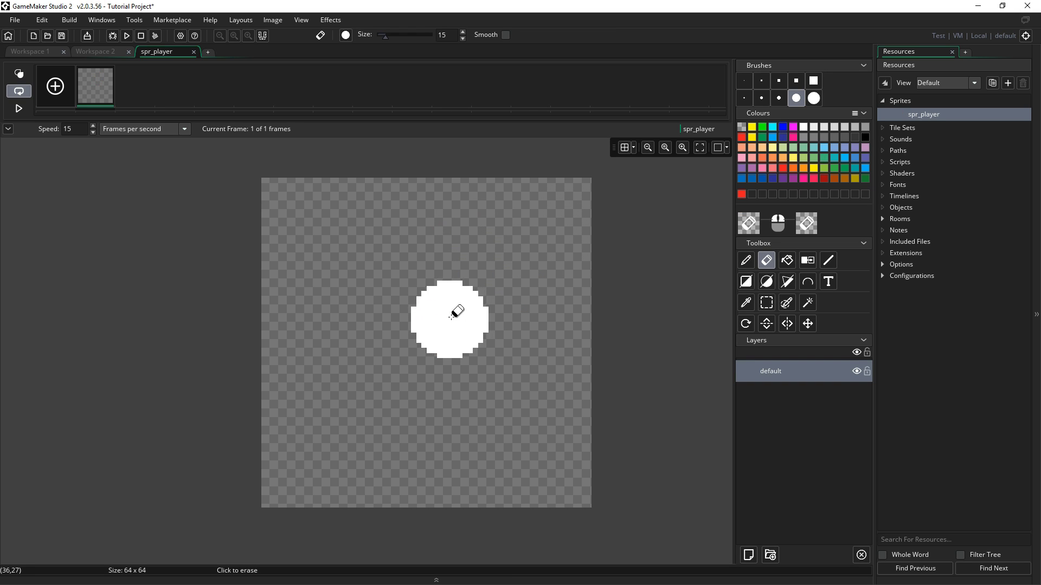
Step: Fill the entire spr_player canvas with red using the Fill tool
left_click(787, 260)
left_click(439, 262)
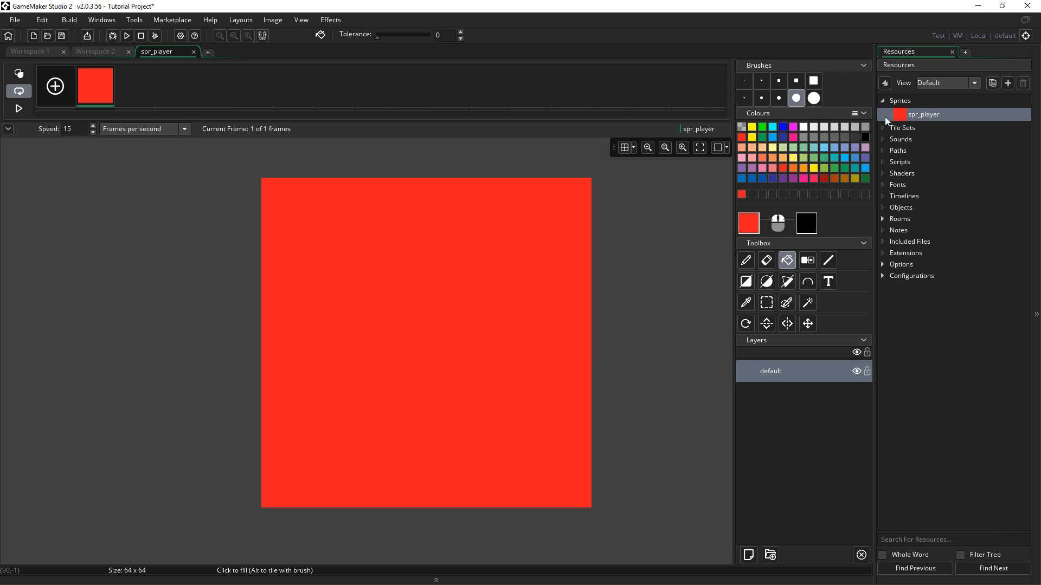
Step: Close the spr_player image editor and Workspace 2, and move the sprite window higher in Workspace 1
left_click(194, 52)
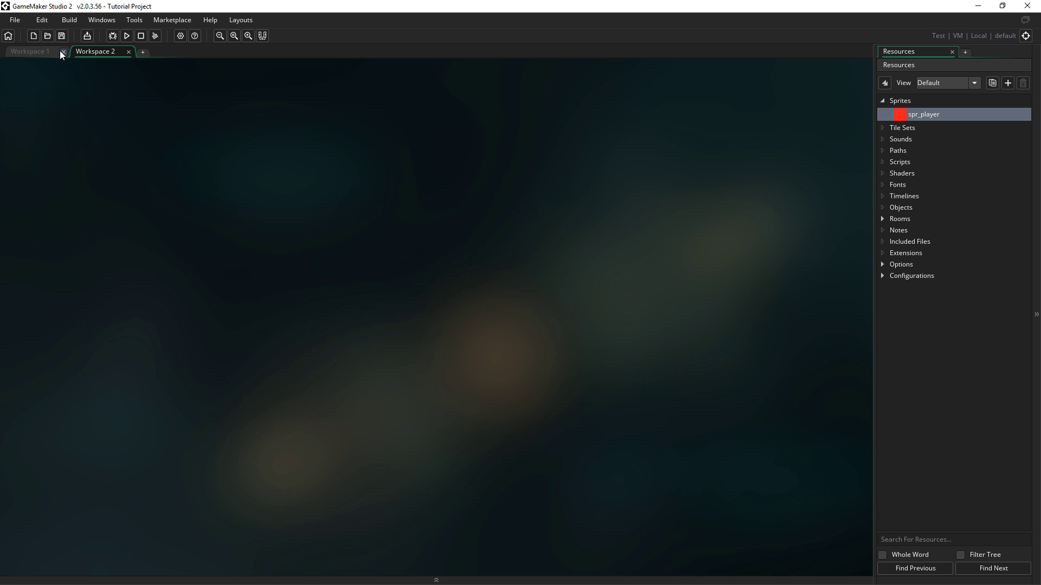
left_click(129, 52)
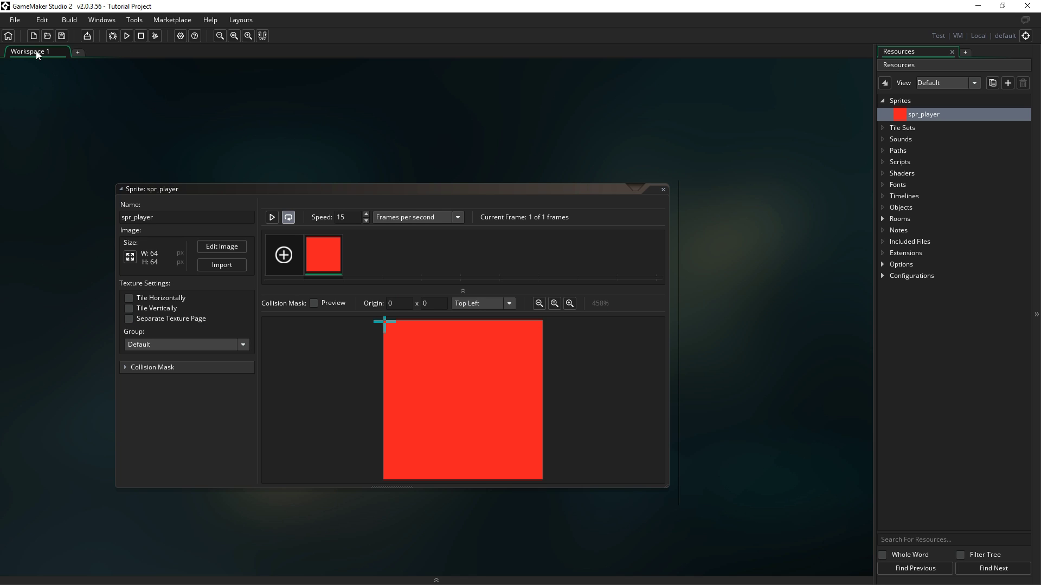
left_click_drag(354, 186, 372, 97)
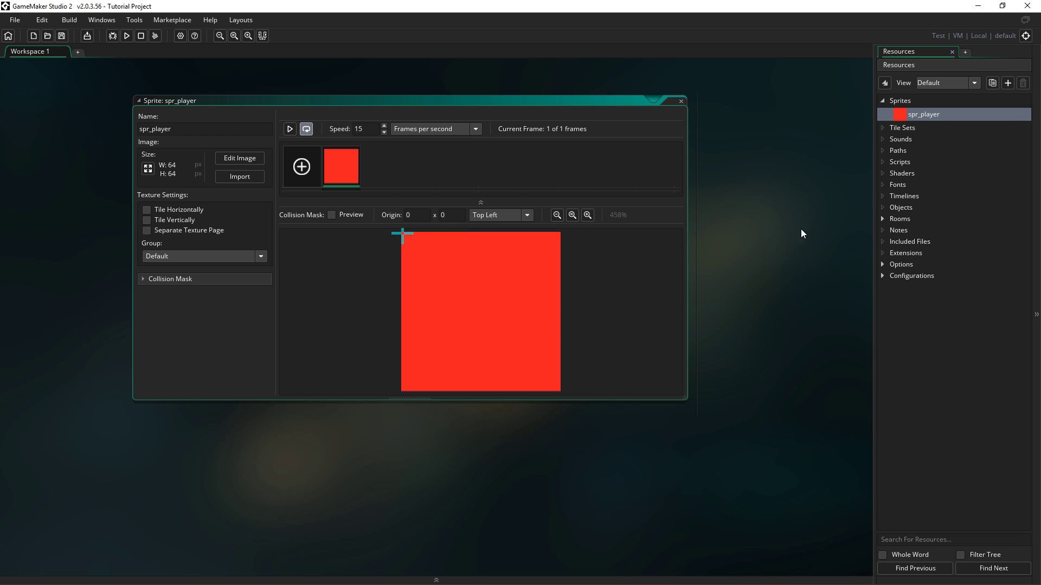
Step: Create an object named obj_player and assign it the spr_player sprite
right_click(901, 207)
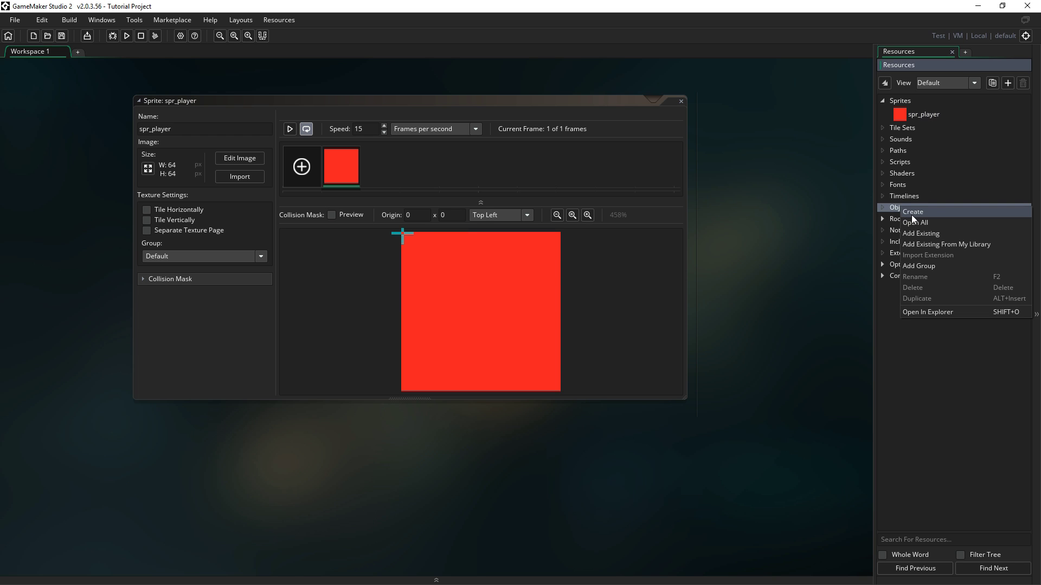
left_click(912, 214)
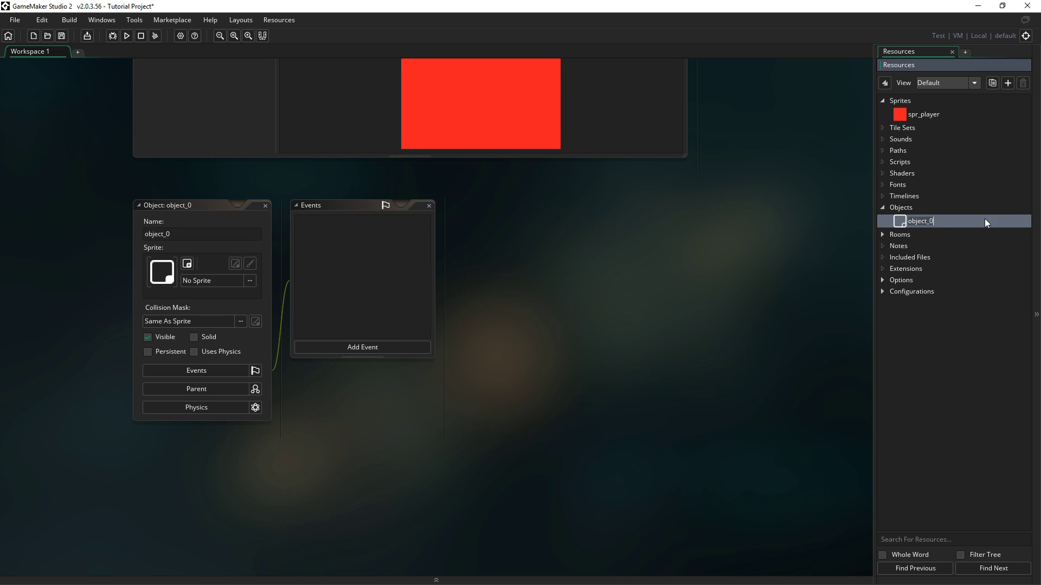
left_click(176, 235)
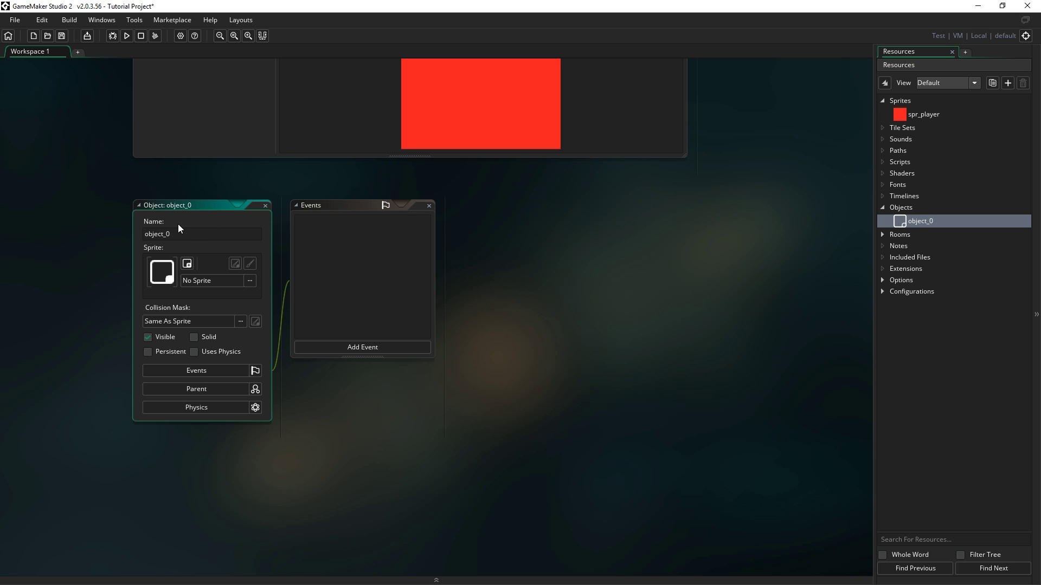
double_click(180, 232)
type("obj_player")
left_click(198, 282)
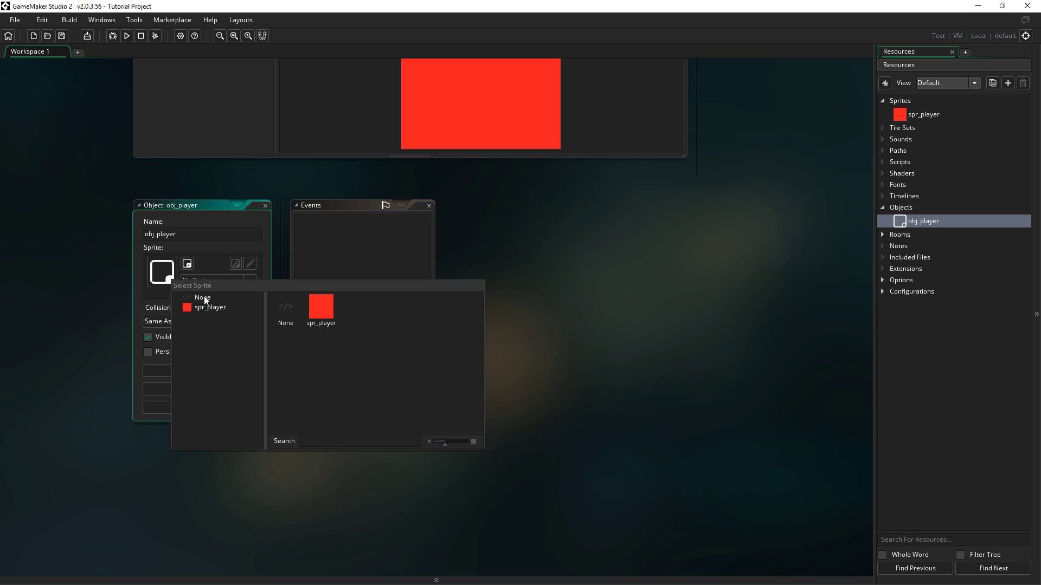
left_click(203, 307)
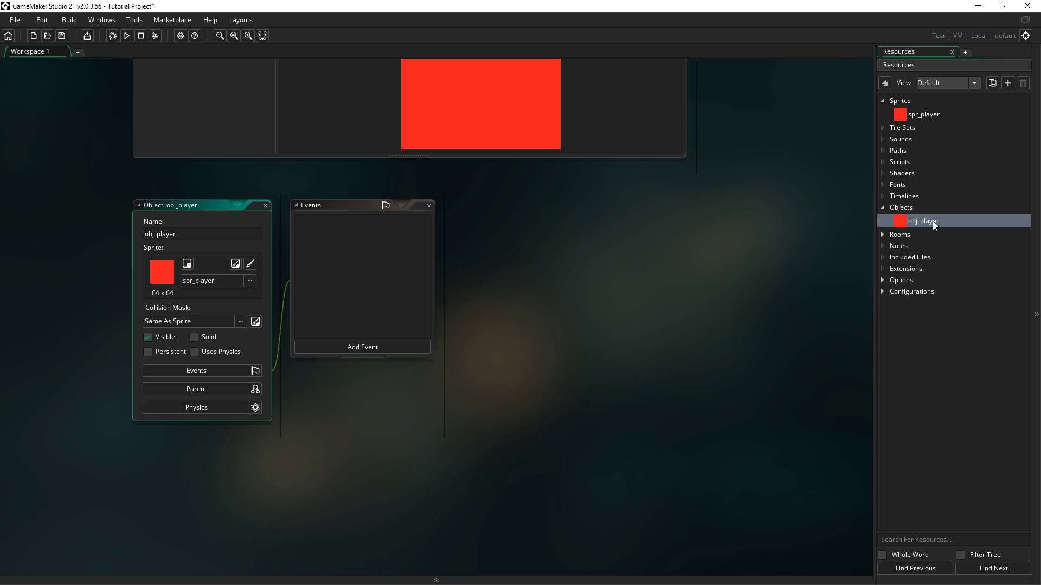
Step: Open room0 from the project's rooms and rename it rm_test
left_click(883, 235)
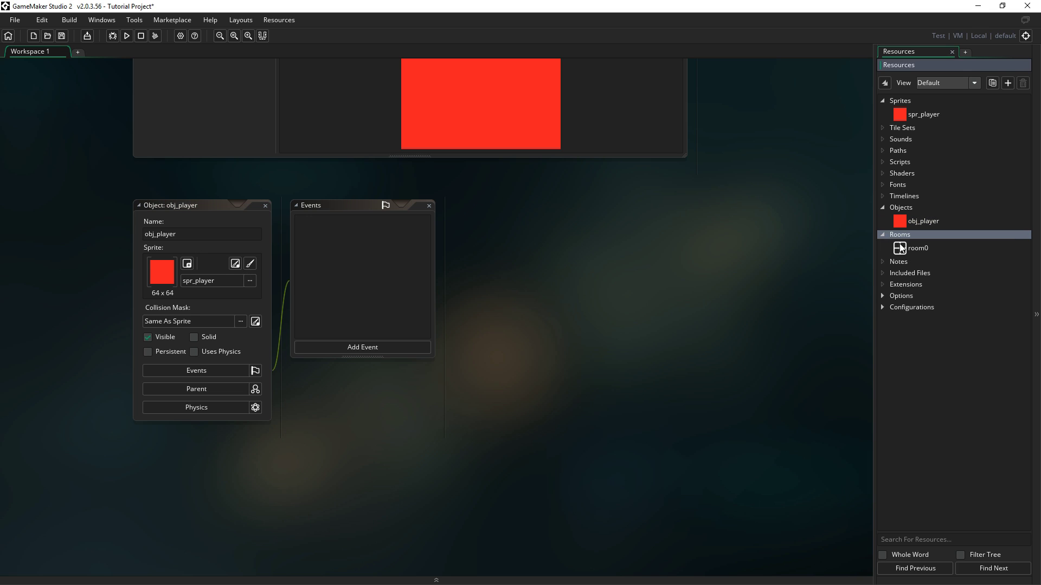
left_click(909, 253)
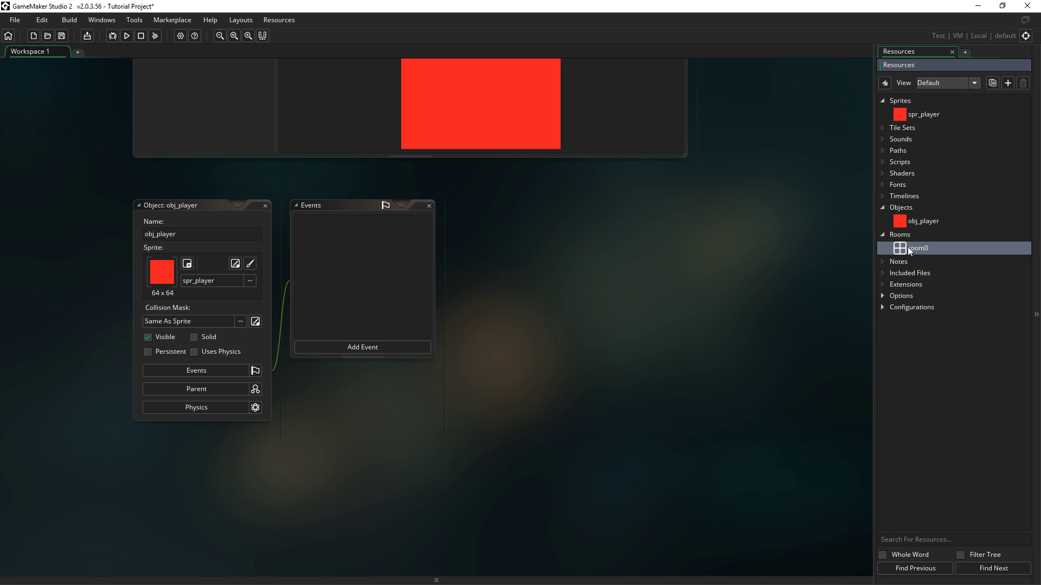
double_click(910, 250)
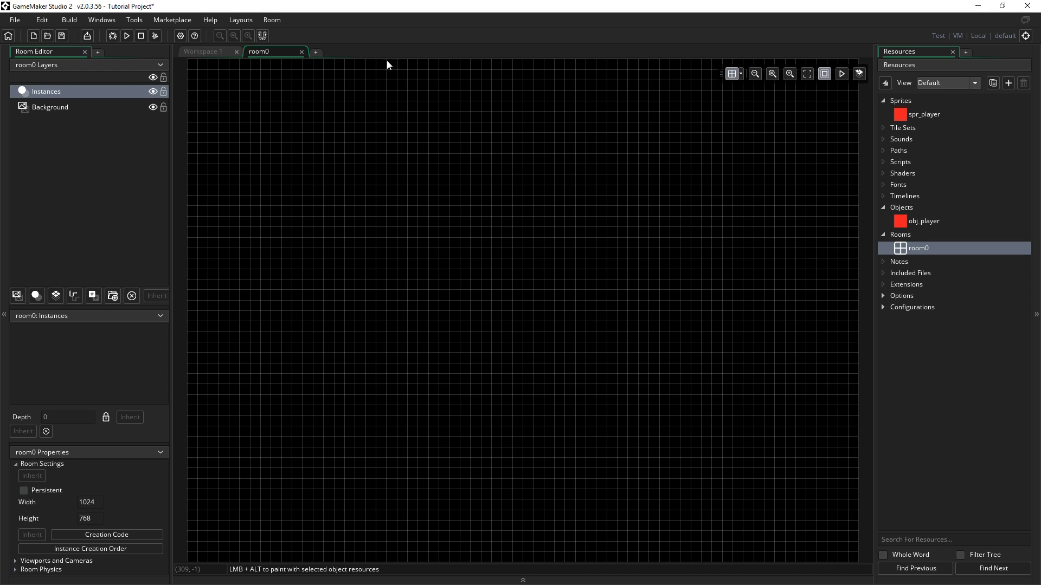
left_click(920, 249)
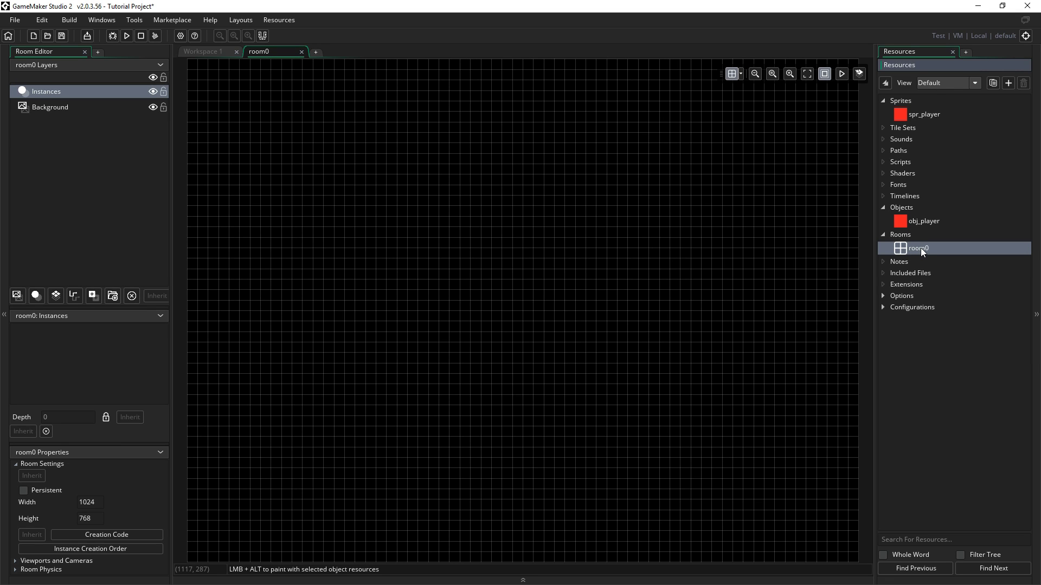
left_click_drag(929, 248, 817, 218)
type("rm_test")
key("Return")
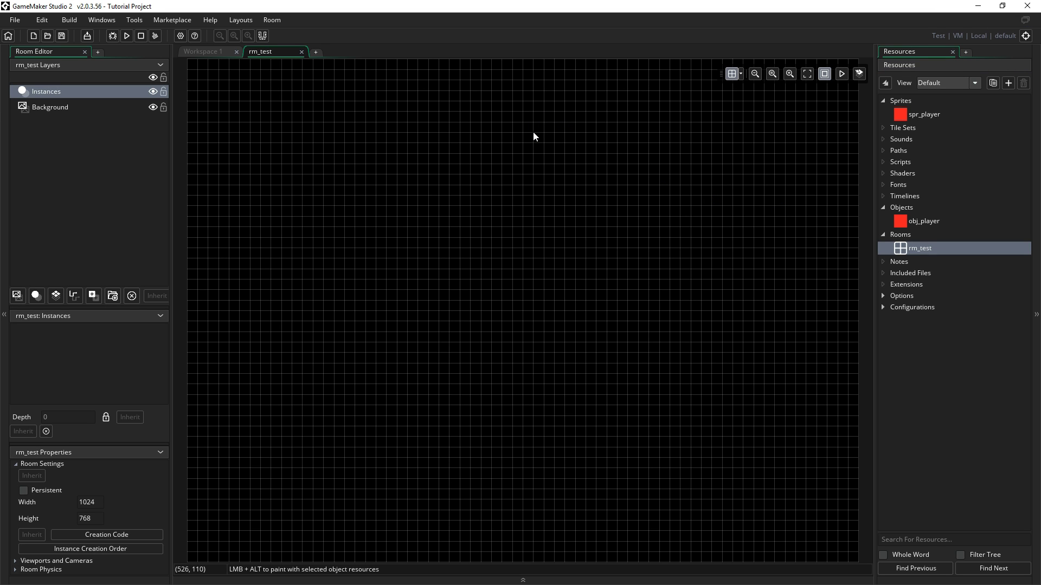
Step: Examine rm_test's grid, its Instances and Background layers, and its room size, viewport and physics settings
scroll(534, 137, "down", 4, "ctrl")
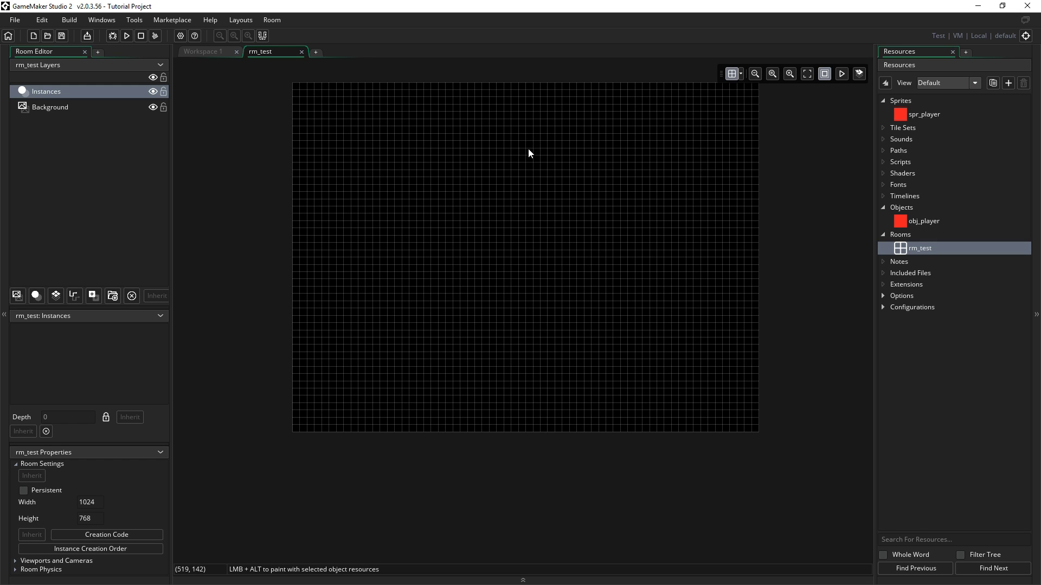
middle_click_drag(503, 178, 520, 200)
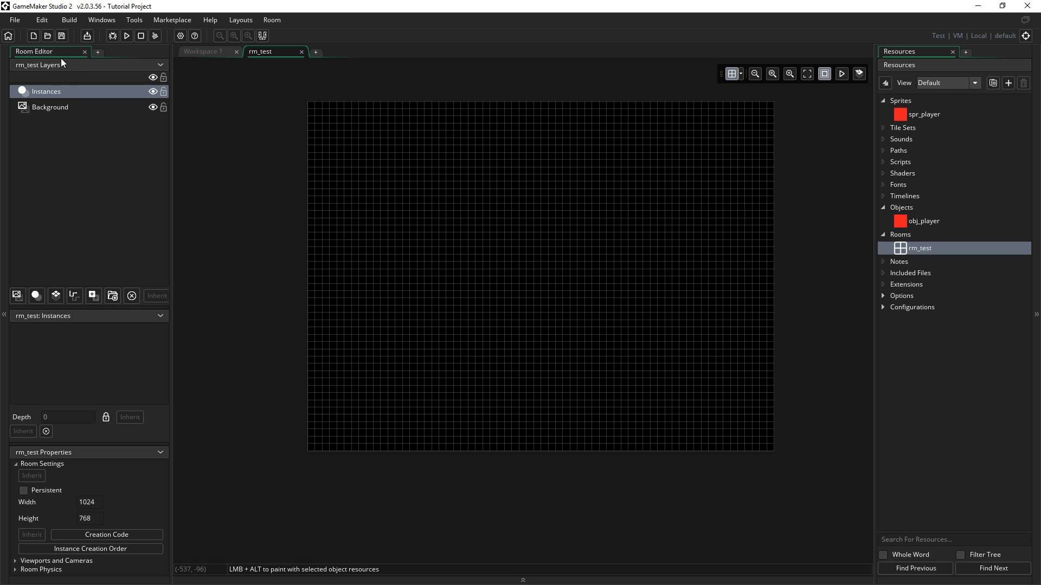
left_click(63, 106)
left_click(60, 92)
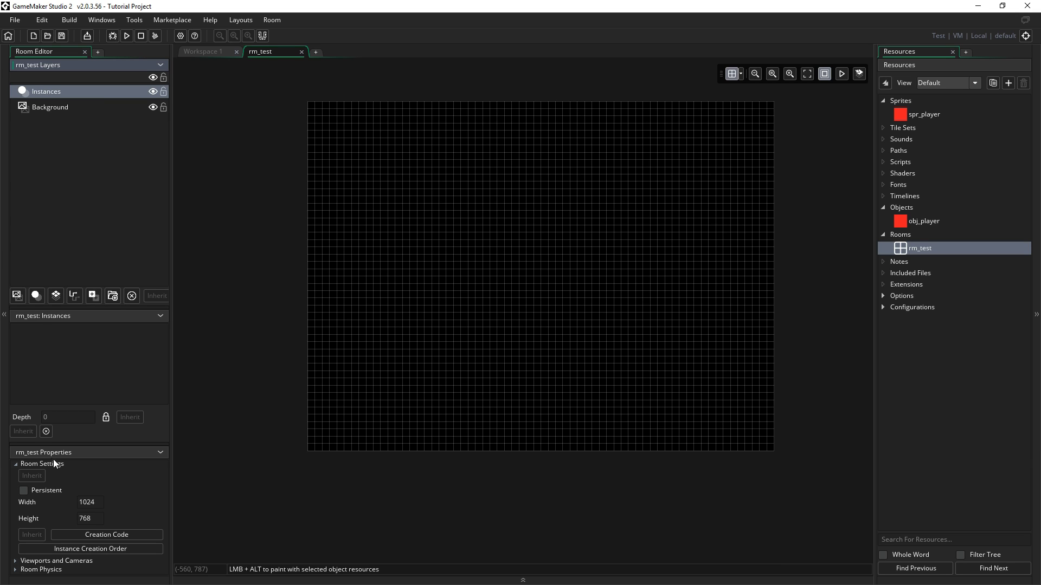
left_click_drag(72, 443, 74, 369)
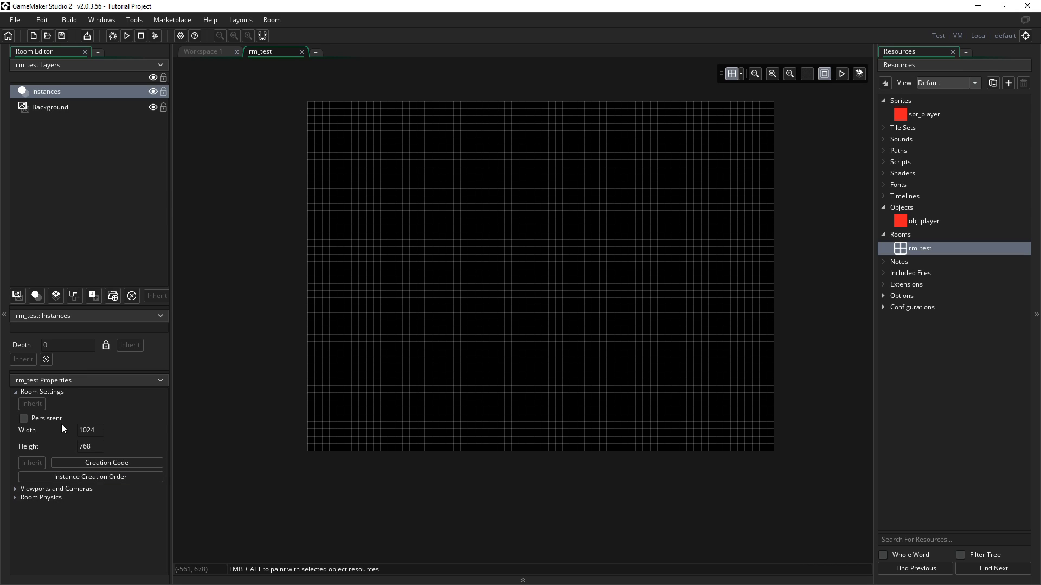
left_click(91, 430)
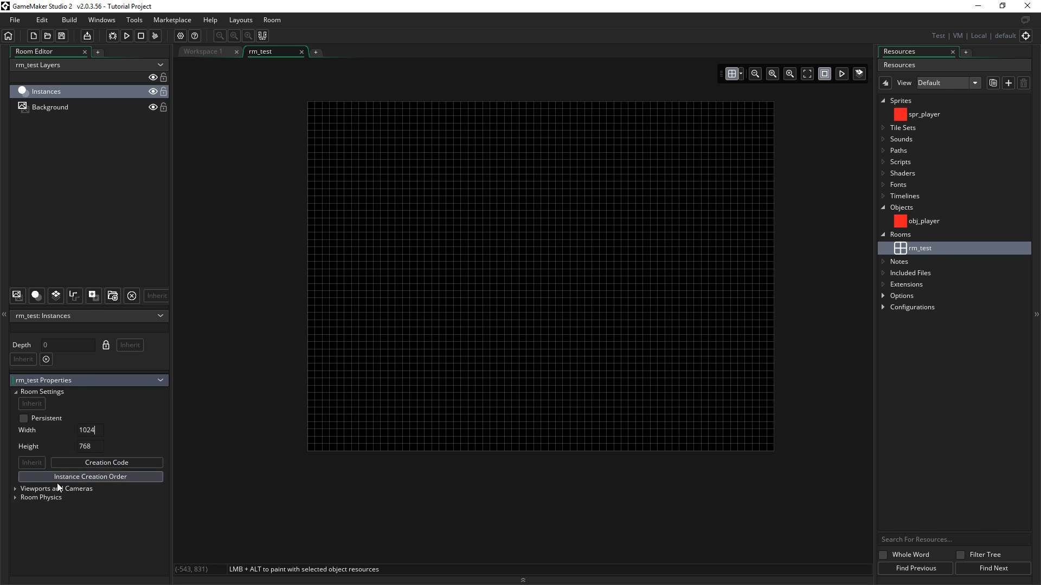
left_click(17, 489)
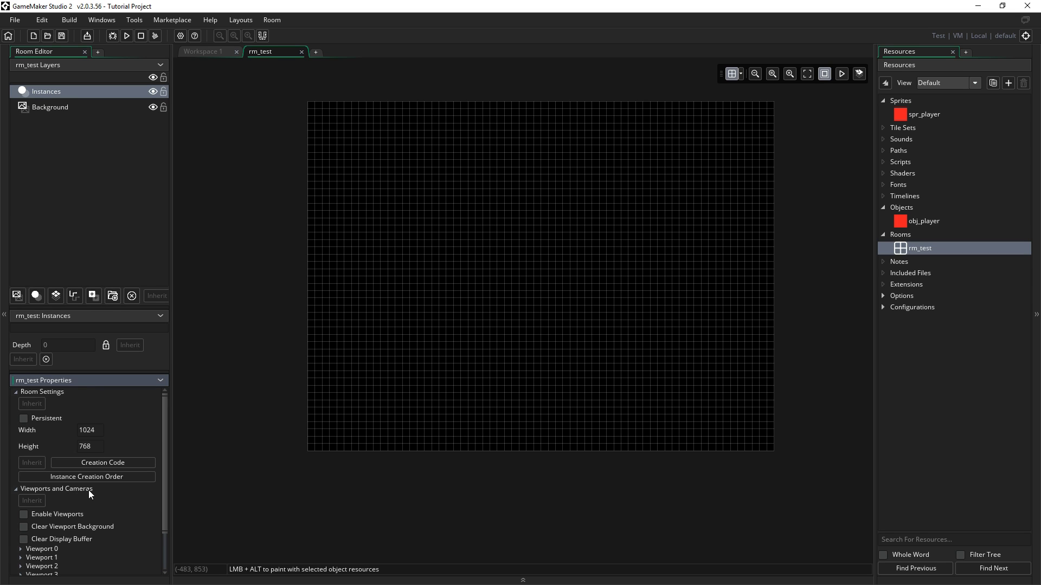
scroll(90, 493, "down", 2)
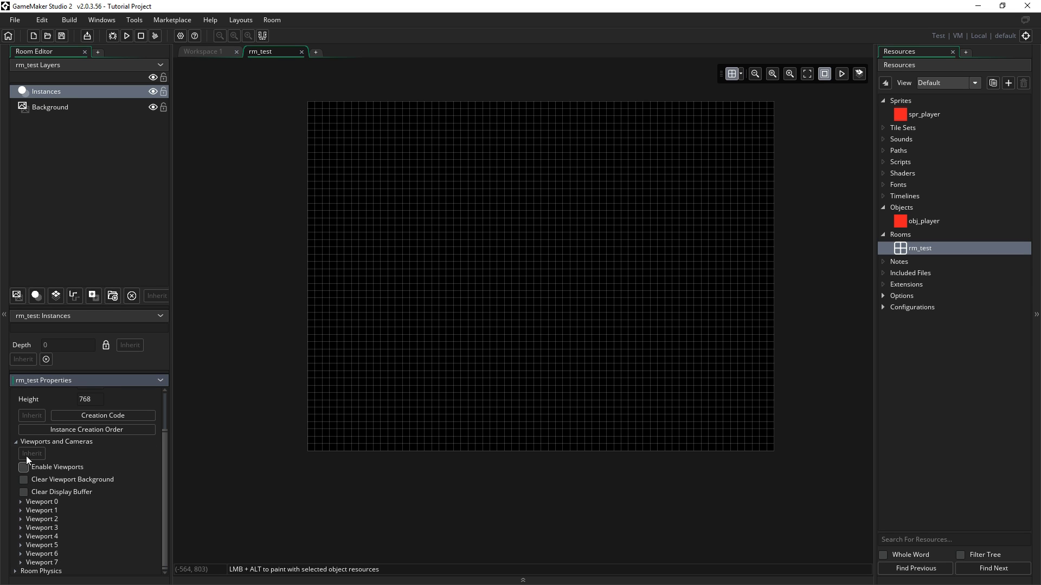
left_click(16, 443)
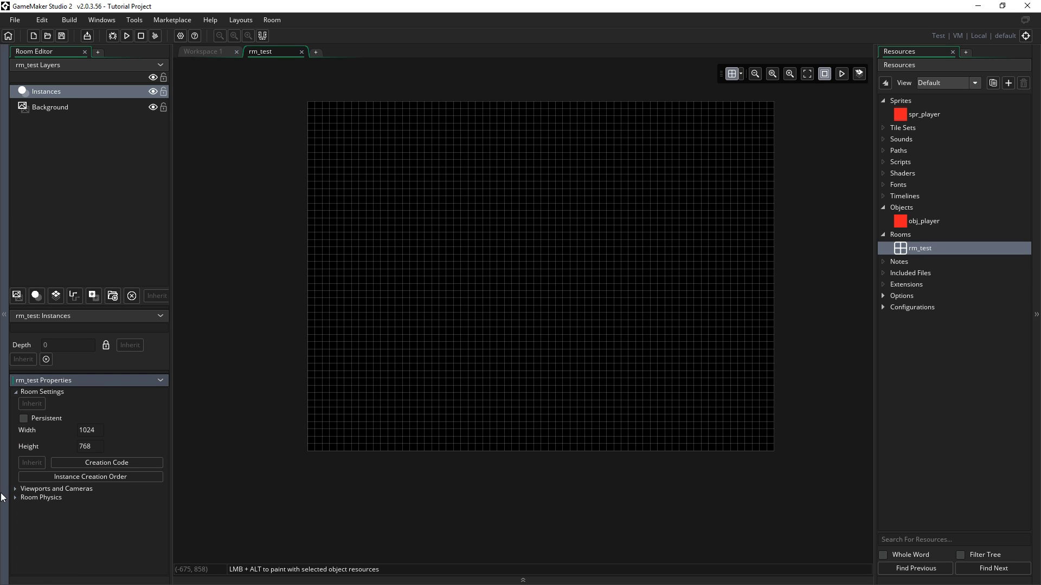
left_click(16, 497)
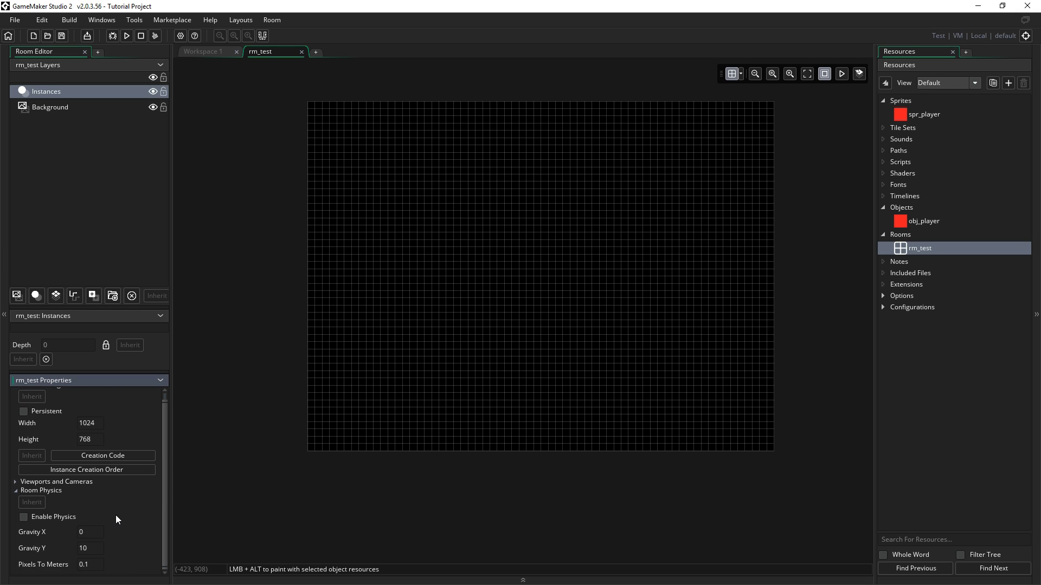
left_click(19, 490)
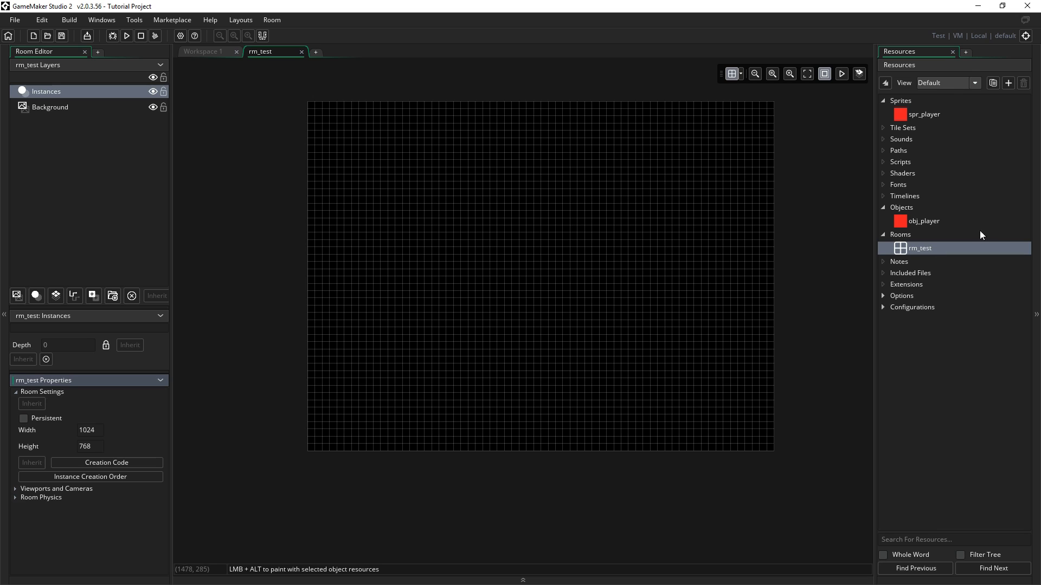
Step: Place an obj_player instance in rm_test and move it to position (112, 224)
left_click(920, 222)
left_click_drag(920, 222, 412, 169)
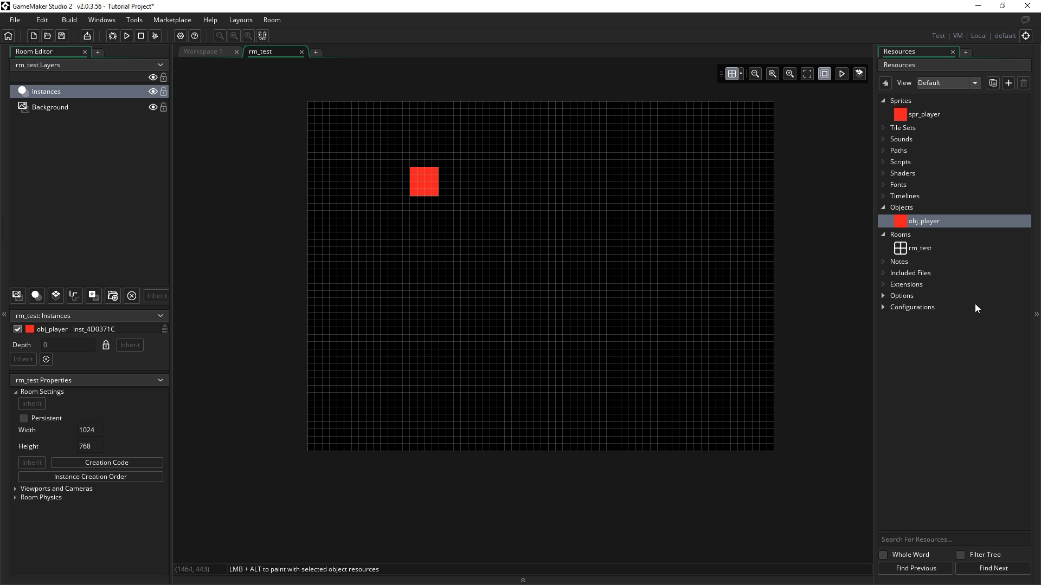
left_click(420, 185)
left_click_drag(421, 185, 370, 223)
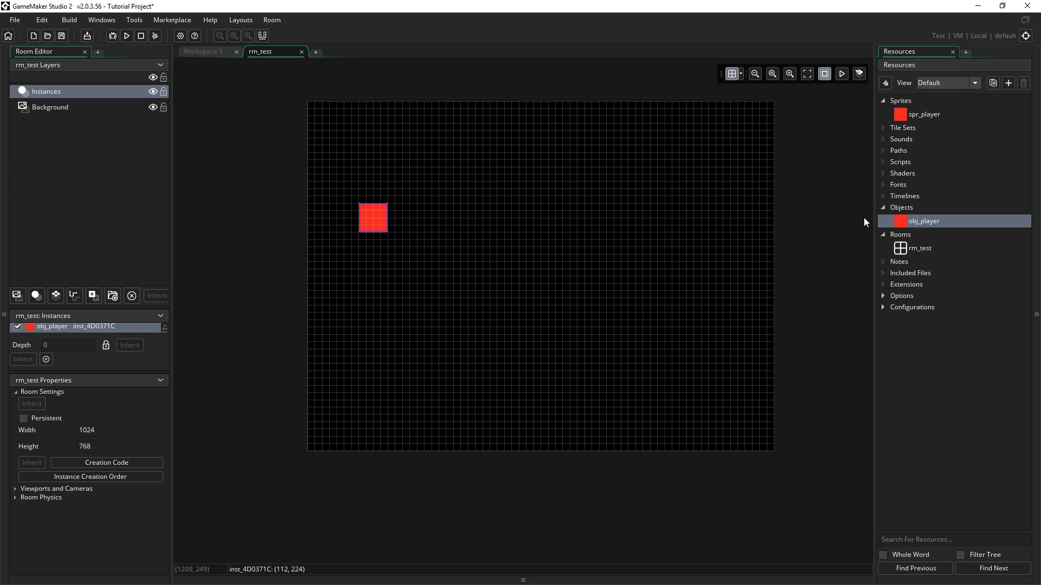
Step: Add two more obj_player instances in the room's right half, one near the top and one slightly below mid-height, and run the game
left_click_drag(904, 221, 660, 153)
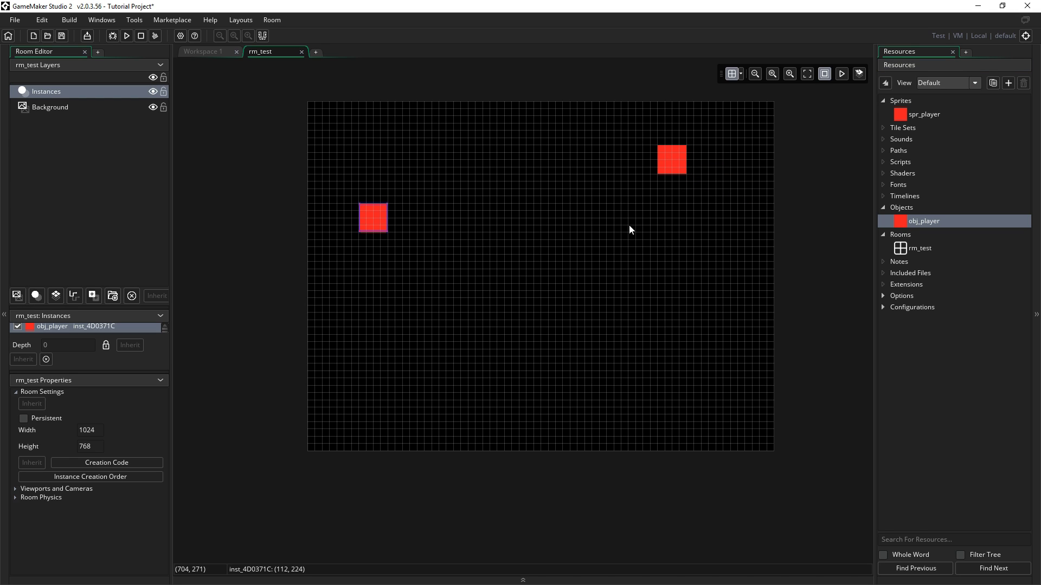
left_click_drag(908, 220, 624, 286)
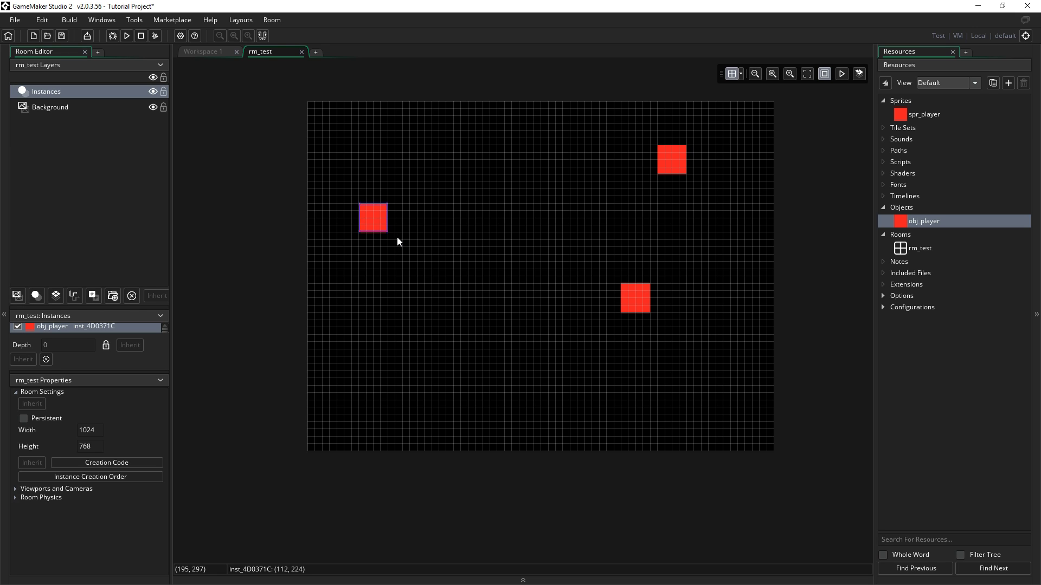
left_click(129, 35)
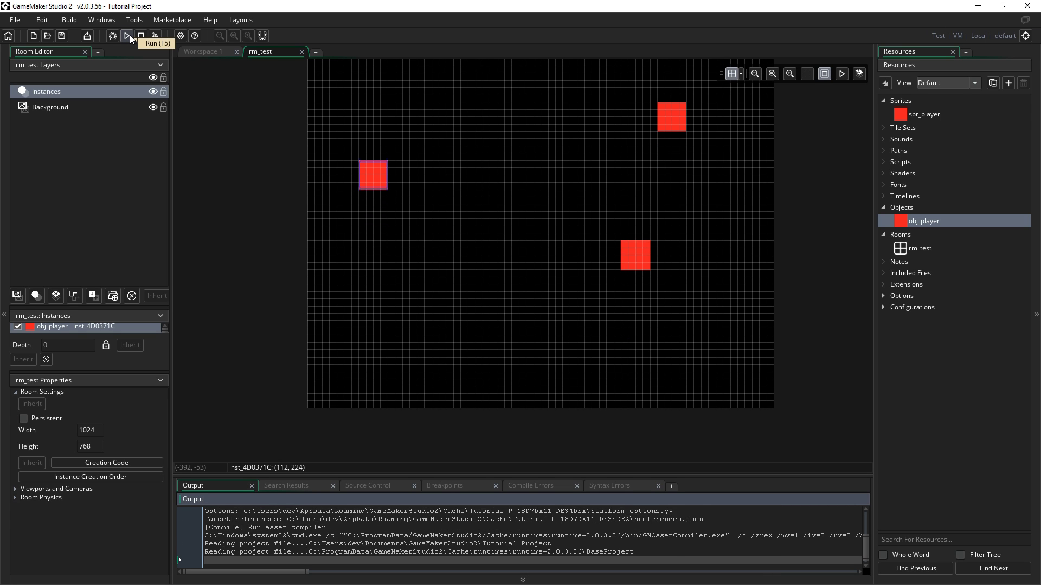